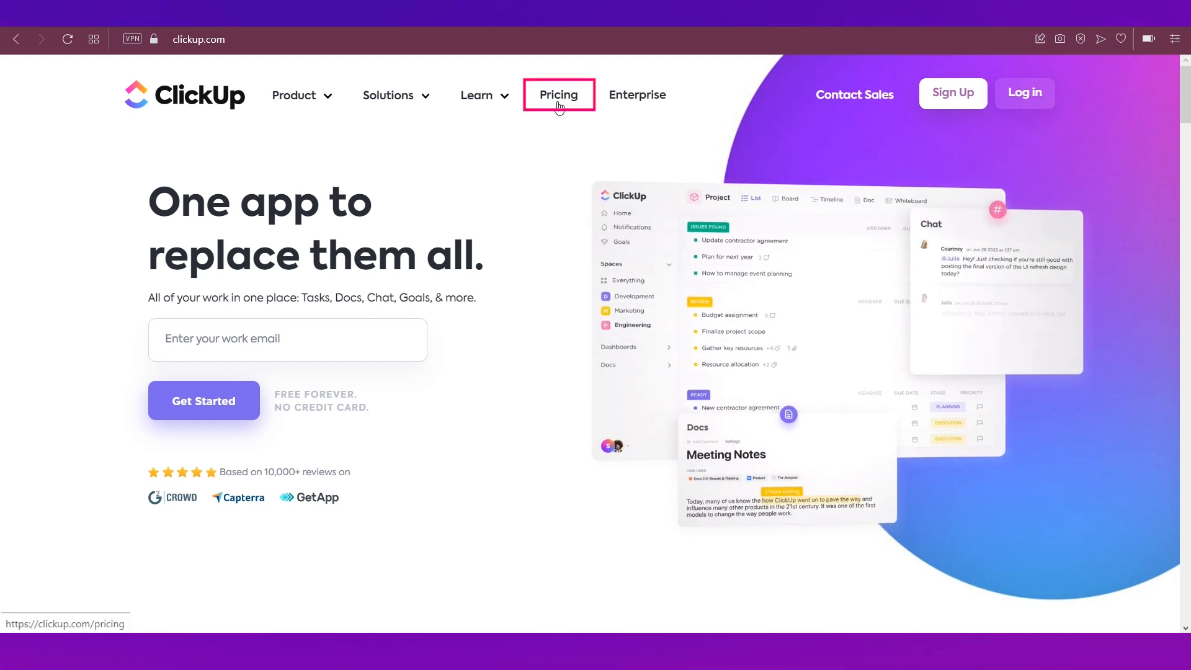
Step: View ClickUp pricing monthly ($9, $19, $29 per member), then return to yearly prices
{"action": "left_click", "coordinate": [560, 96]}
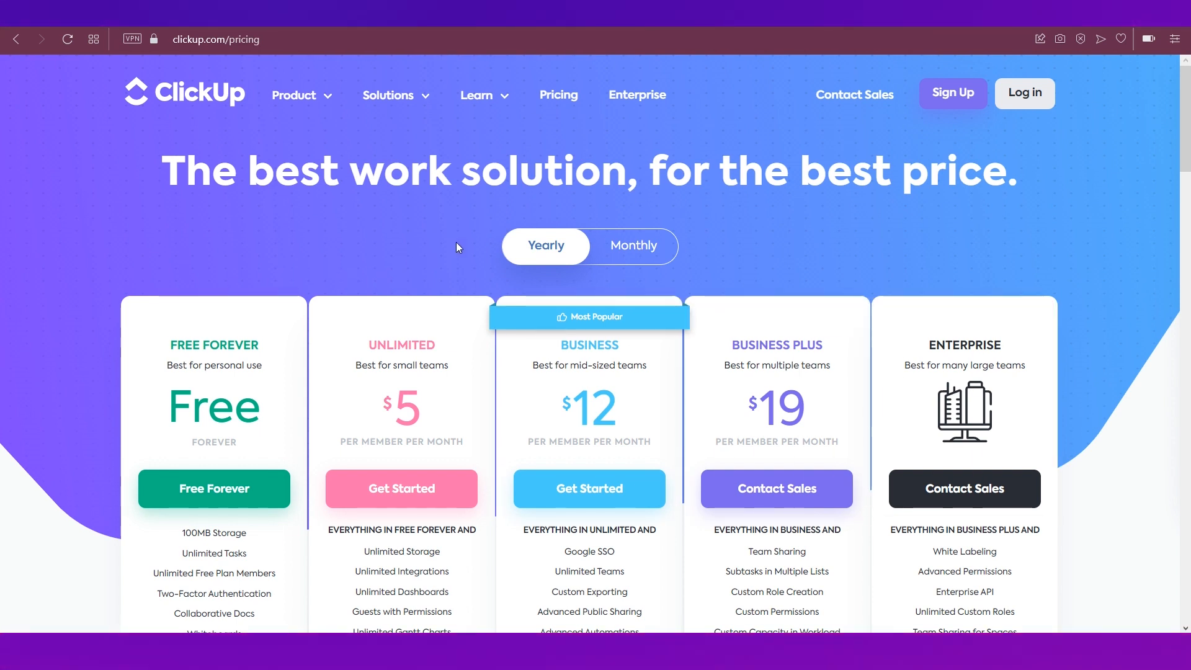
{"action": "left_click", "coordinate": [642, 255]}
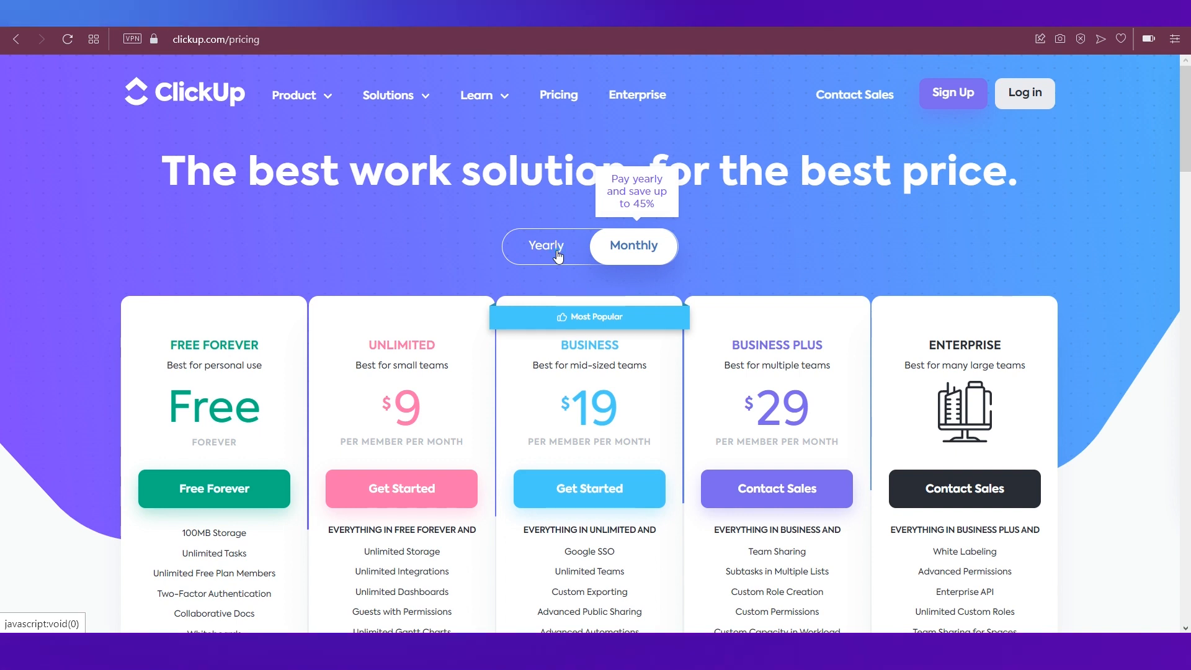
{"action": "left_click", "coordinate": [558, 254]}
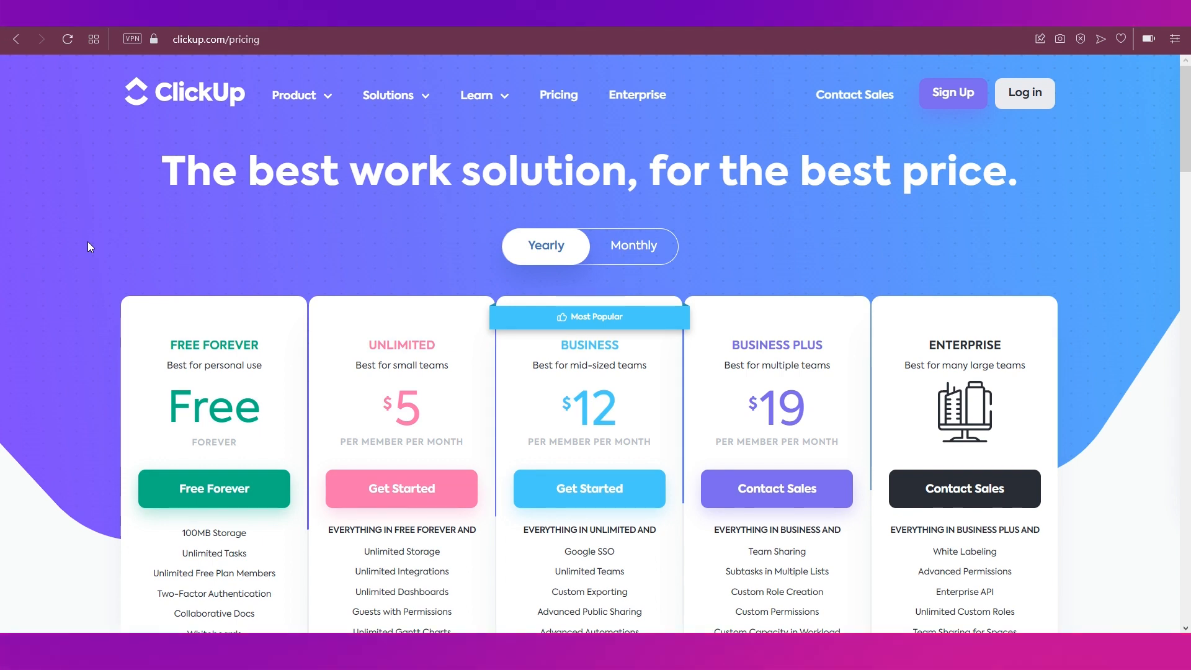
Step: Start a Free Forever signup with an email address, then fill in your full name and password
{"action": "left_click", "coordinate": [225, 489]}
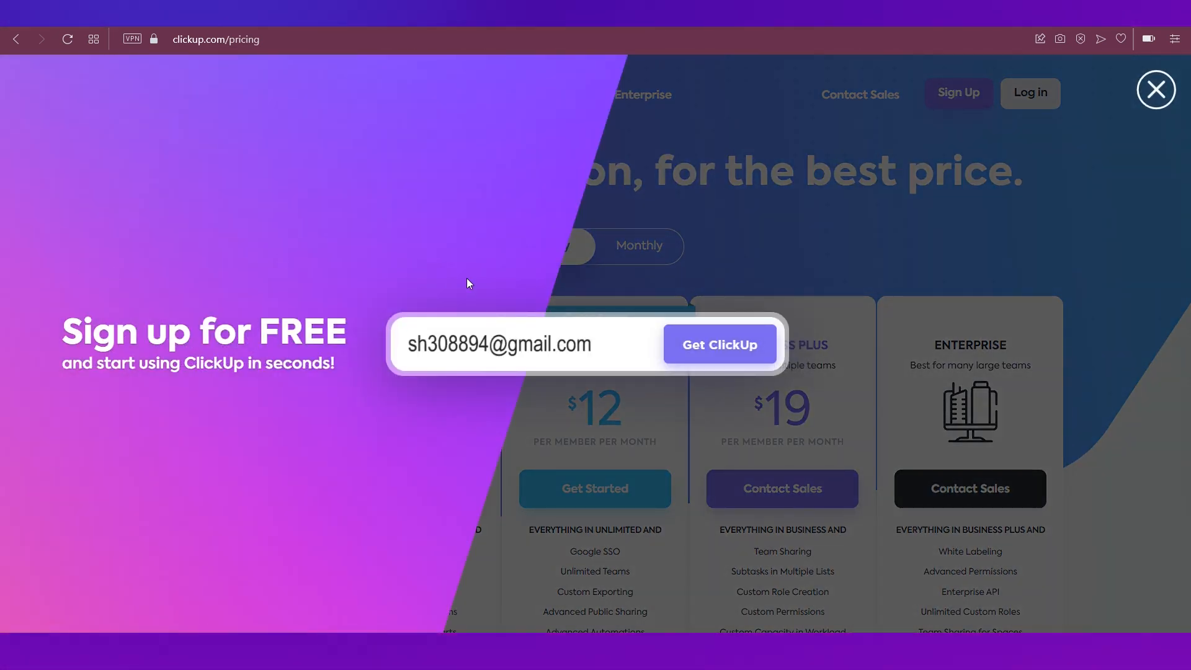
{"action": "left_click", "coordinate": [721, 359]}
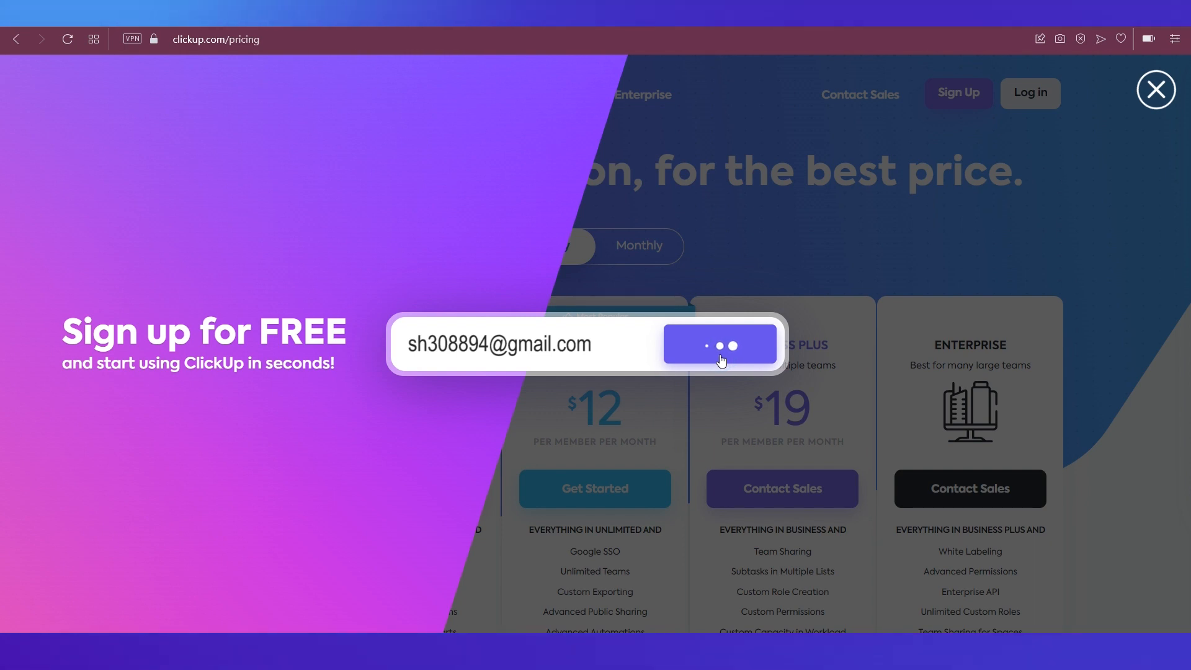
{"action": "type", "text": "Zoya "}
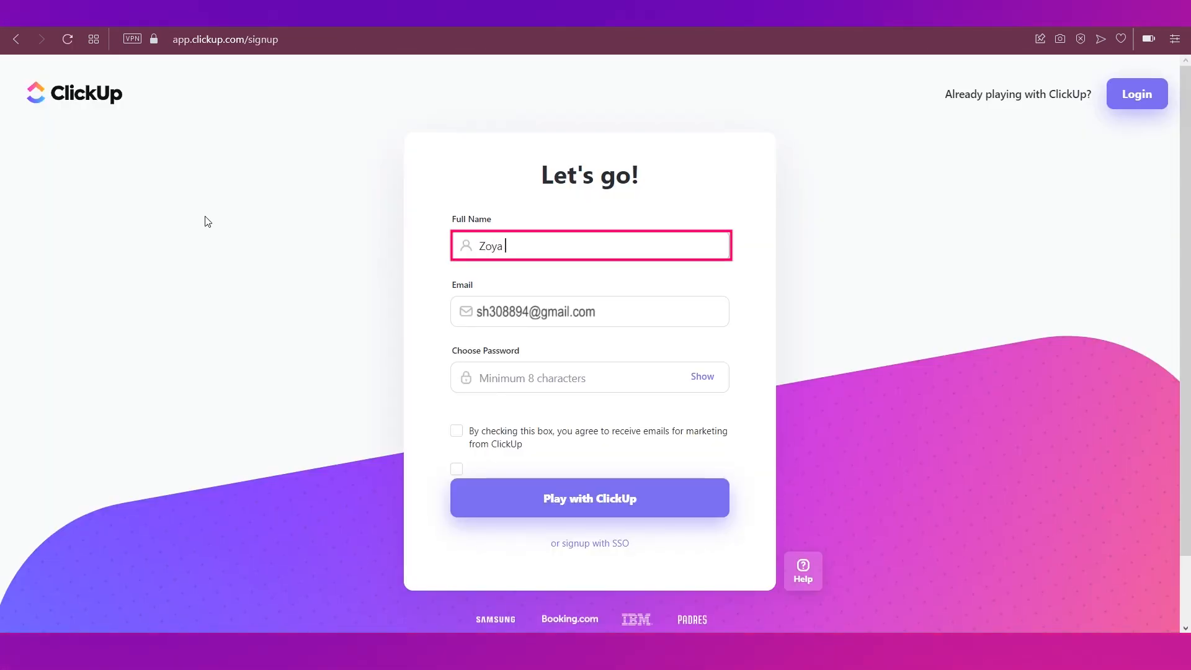
{"action": "type", "text": "Hab•••••"}
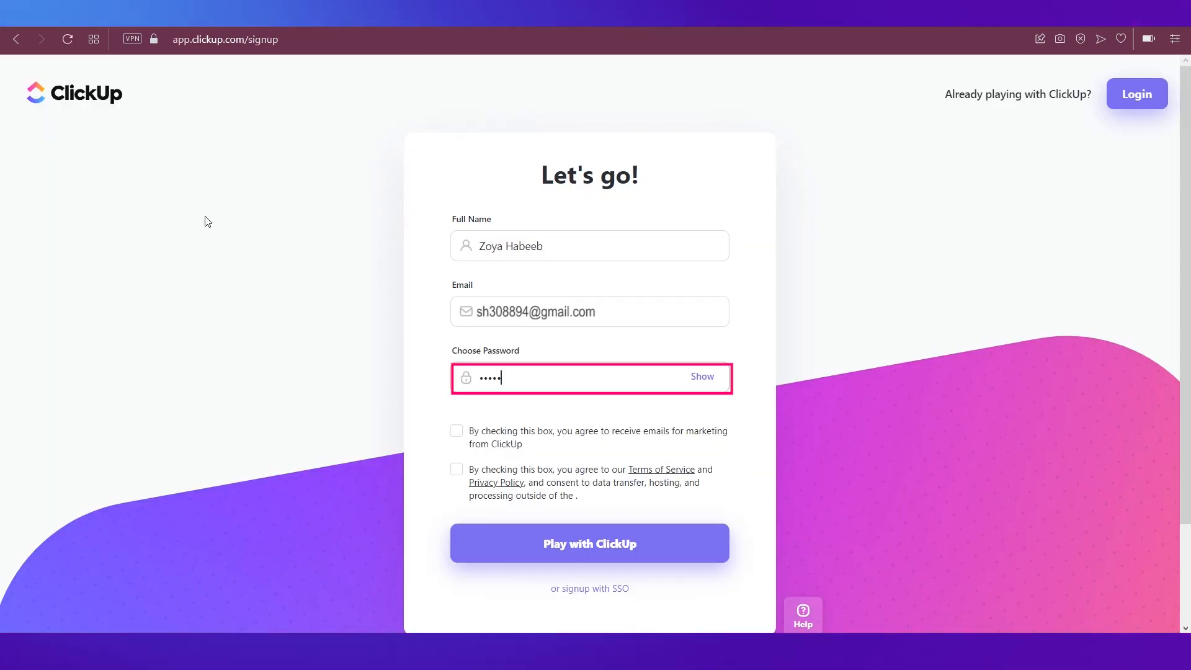
{"action": "type", "text": "•••"}
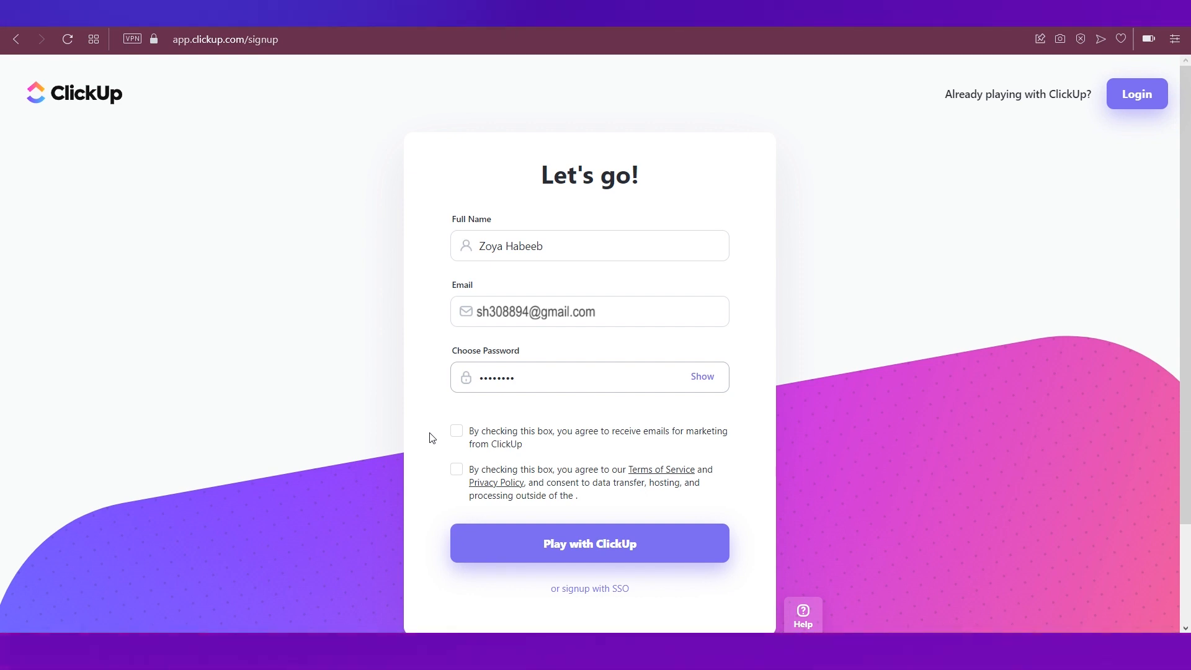
Step: Accept the Terms, create the account, and enter the emailed verification code
{"action": "left_click", "coordinate": [457, 472]}
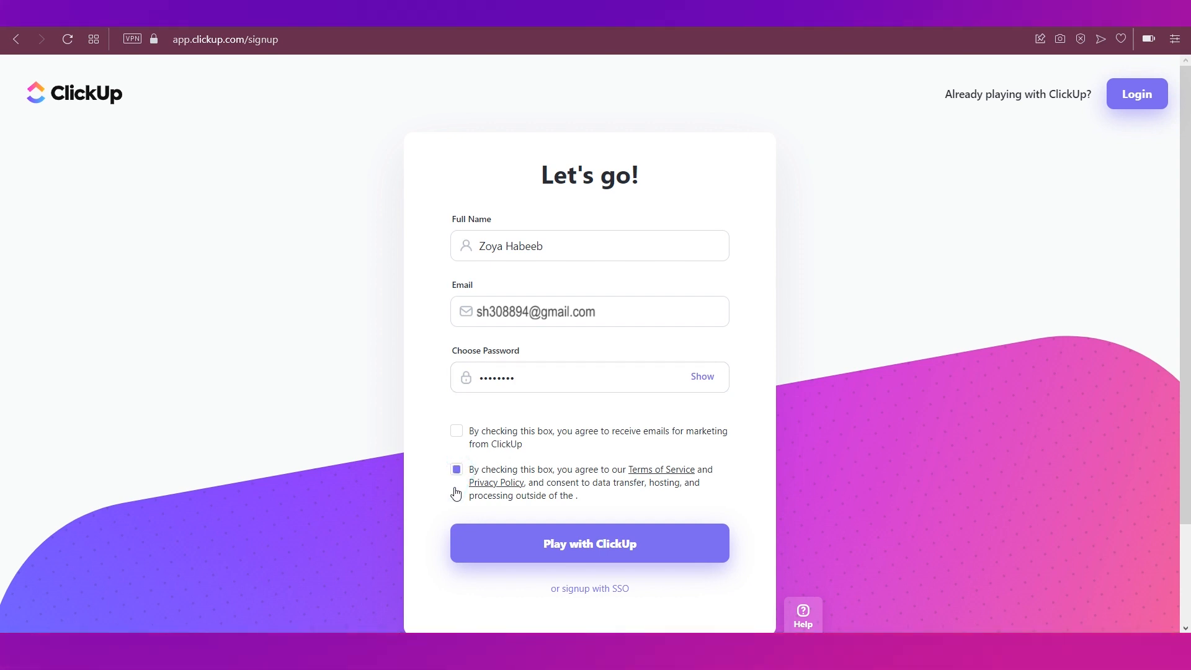
{"action": "left_click", "coordinate": [508, 556]}
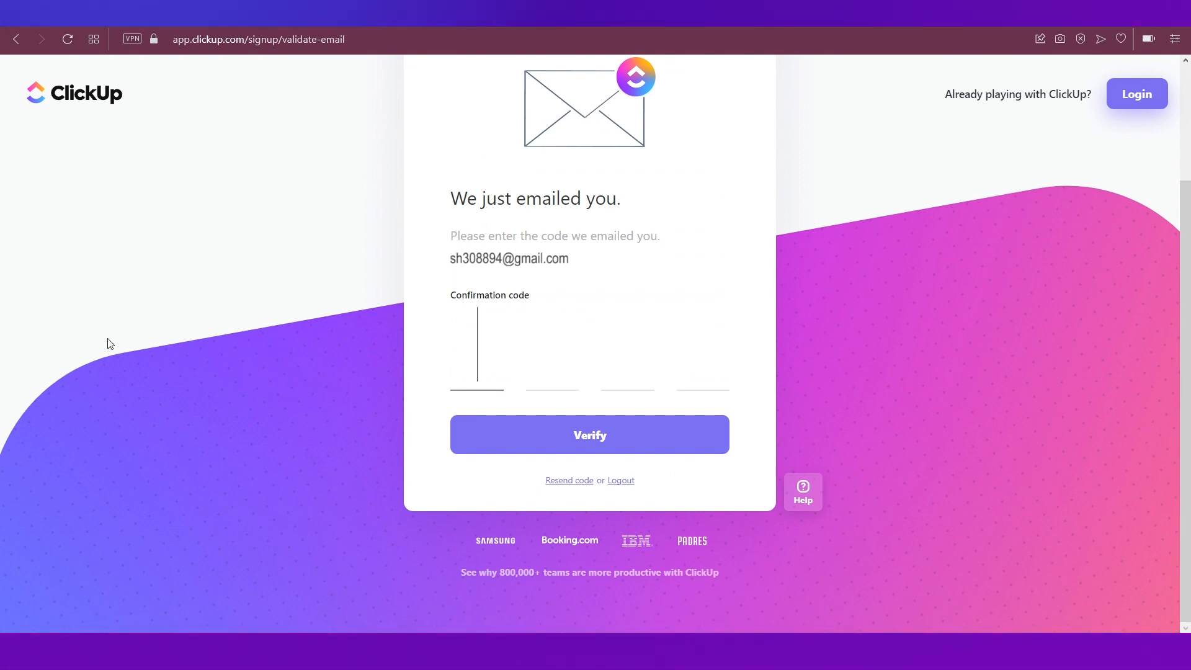
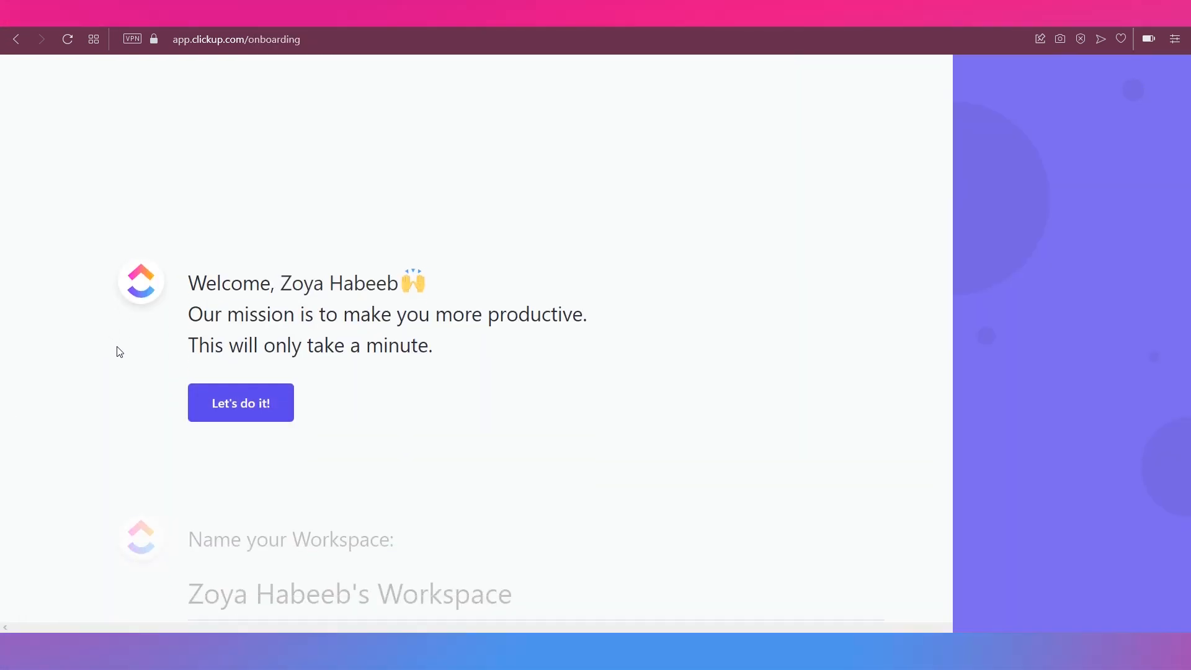
Step: Name the new workspace 'Event Management'
{"action": "left_click", "coordinate": [211, 413]}
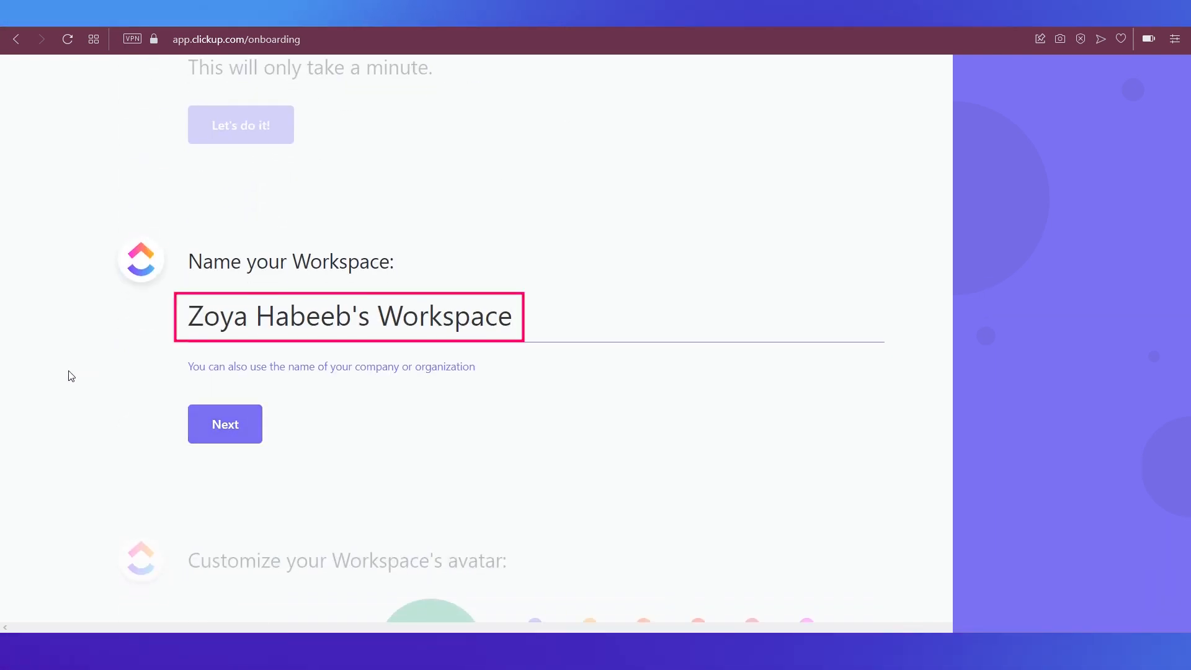
{"action": "key", "text": "ctrl+a"}
{"action": "type", "text": "Eve"}
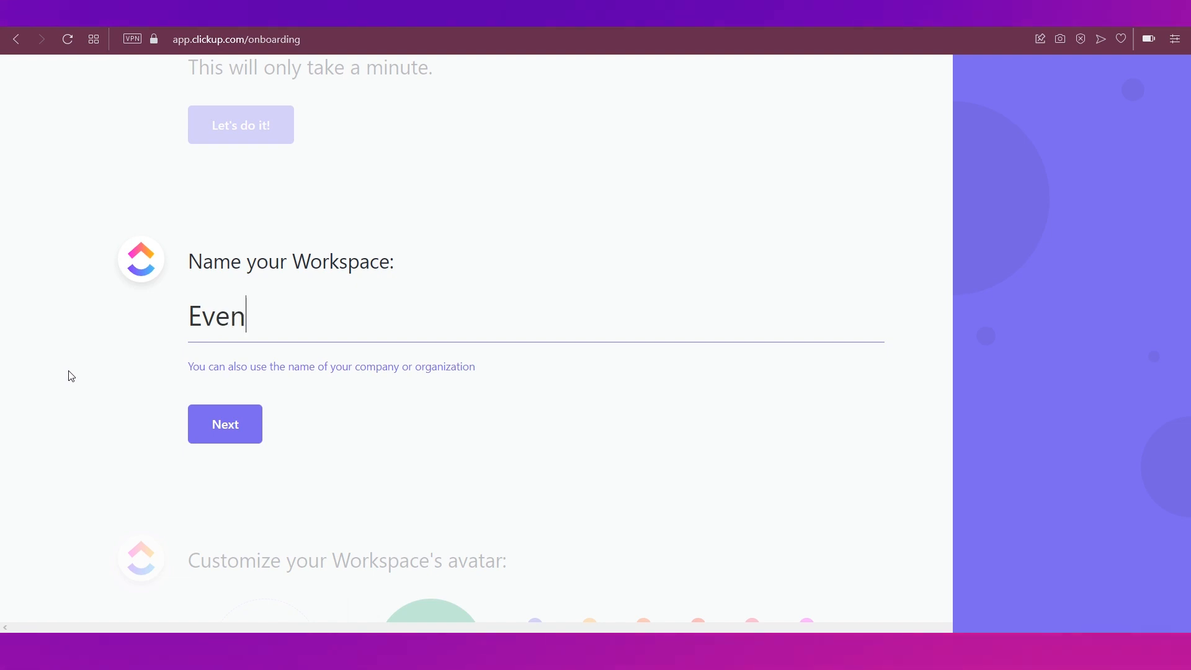
{"action": "type", "text": "nt Management"}
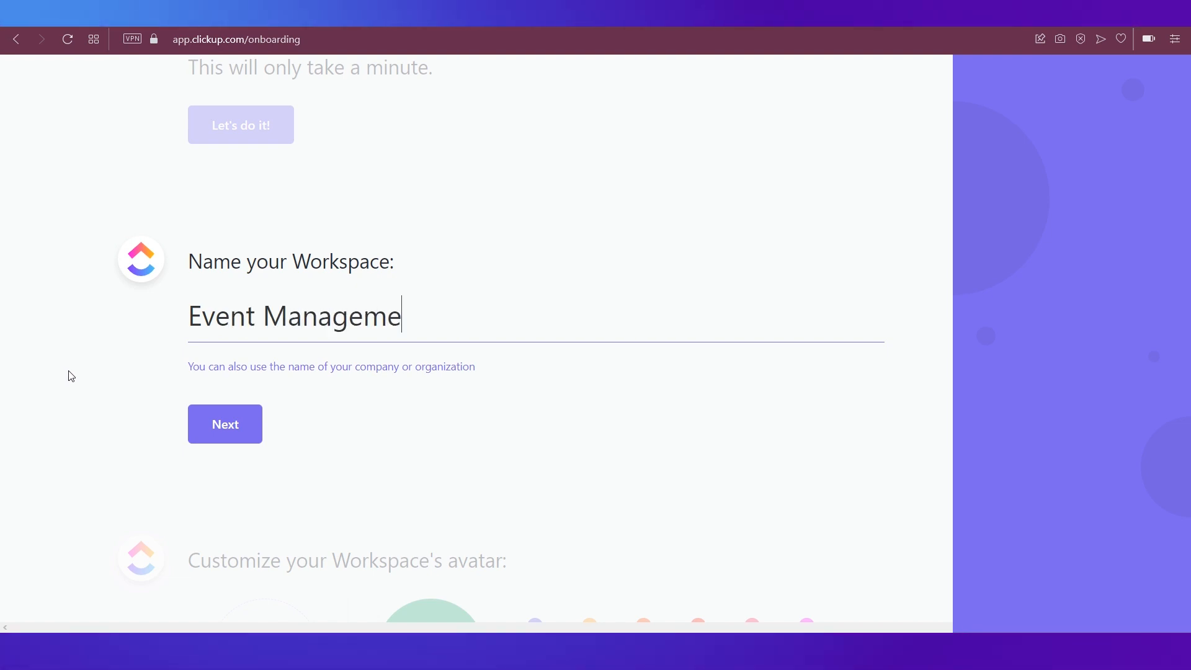
{"action": "left_click", "coordinate": [198, 423]}
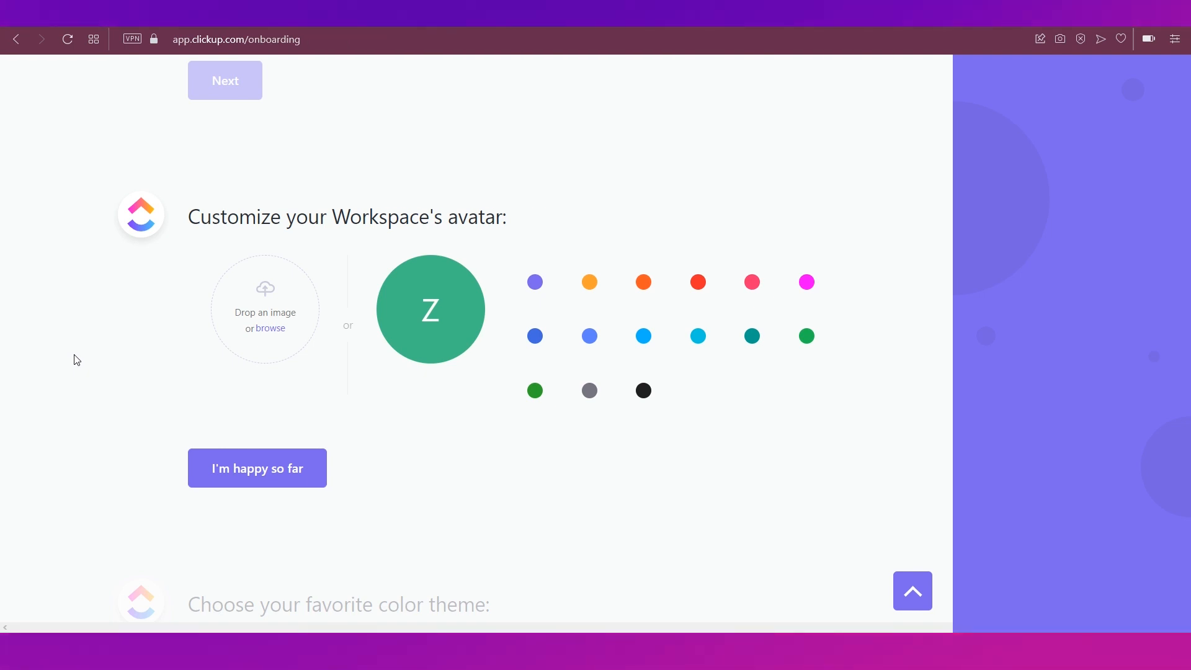
Step: Choose teal for both the workspace avatar and the colour theme
{"action": "left_click", "coordinate": [753, 338]}
{"action": "left_click", "coordinate": [226, 482]}
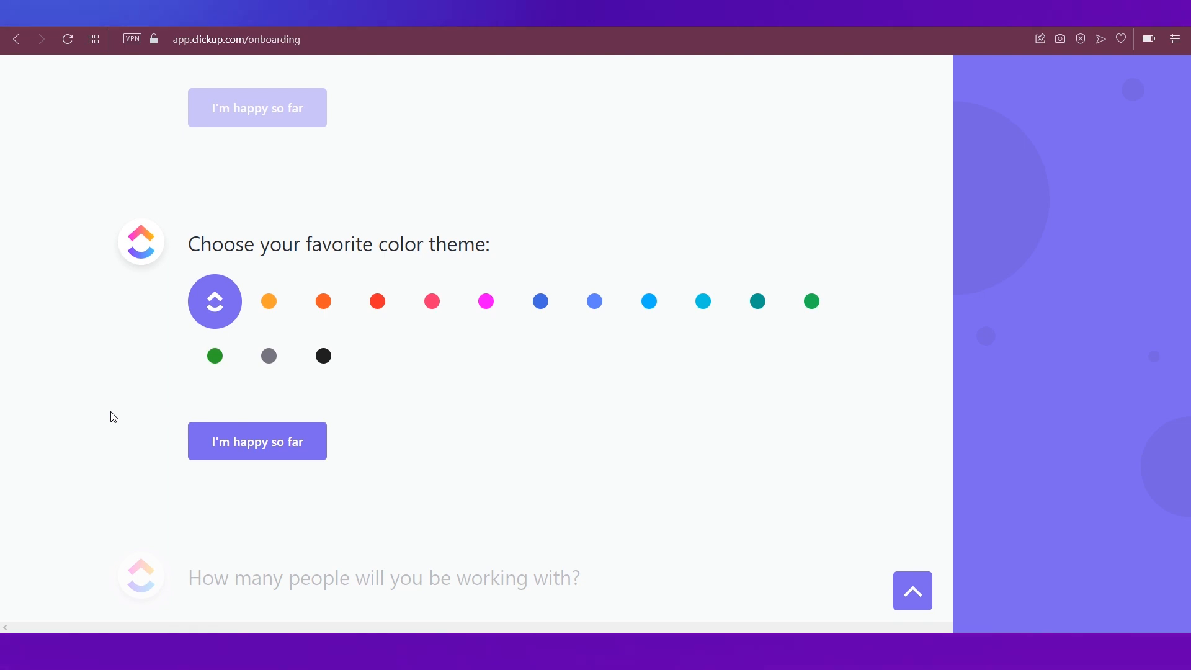
{"action": "left_click", "coordinate": [759, 304]}
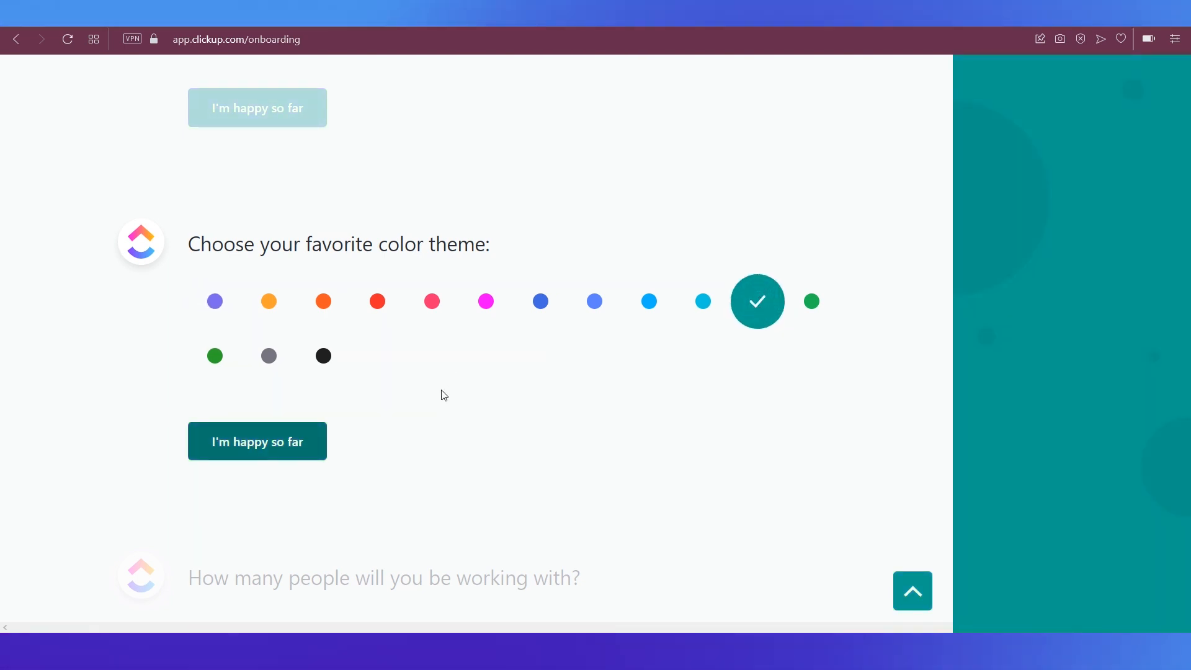
{"action": "left_click", "coordinate": [258, 444]}
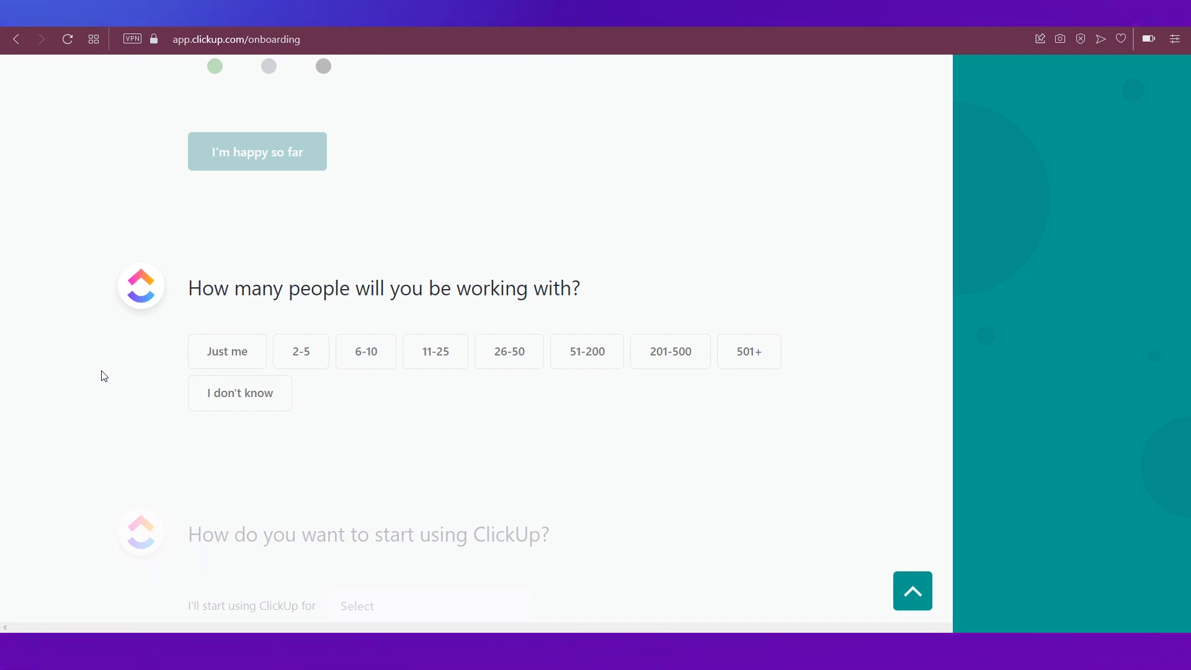
Step: Set team size to 2-5 people, use case to PMO - Project Management, and skip referral question
{"action": "left_click", "coordinate": [298, 352]}
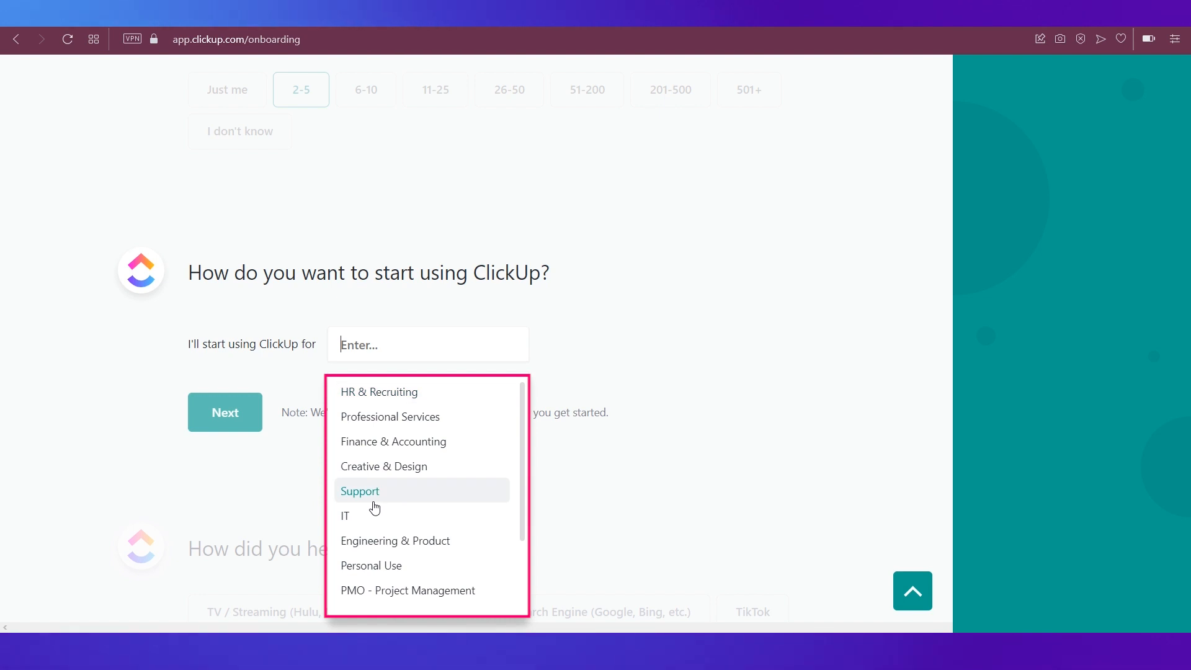
{"action": "scroll", "coordinate": [374, 503], "scroll_direction": "down", "scroll_amount": 3}
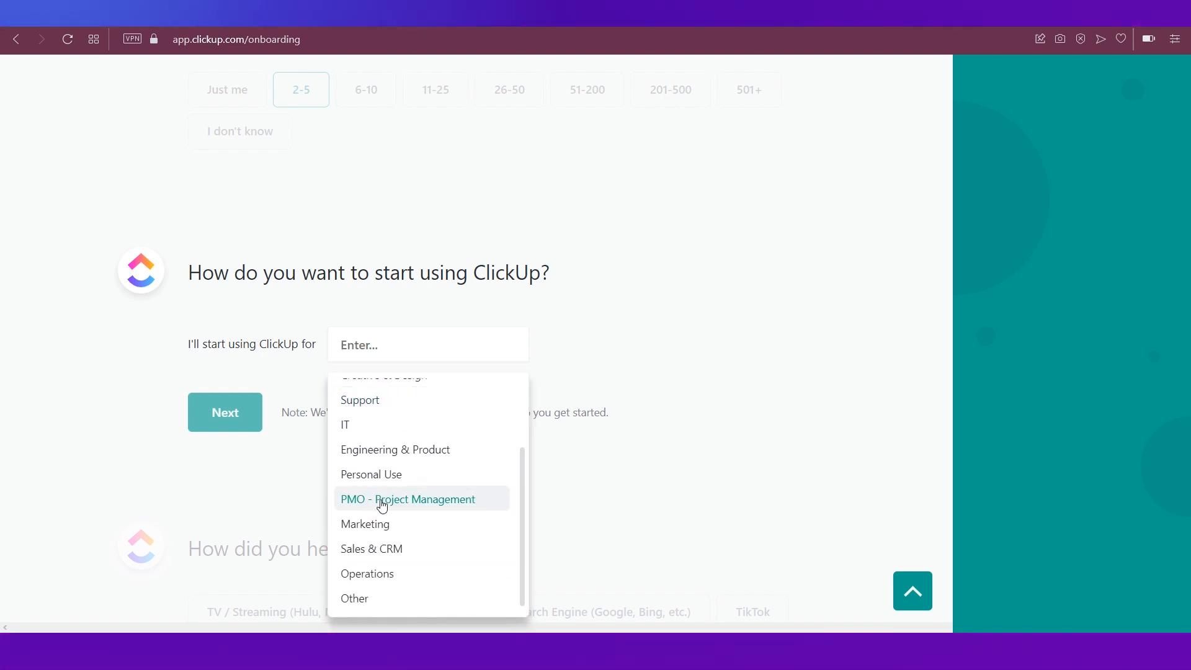
{"action": "left_click", "coordinate": [382, 506]}
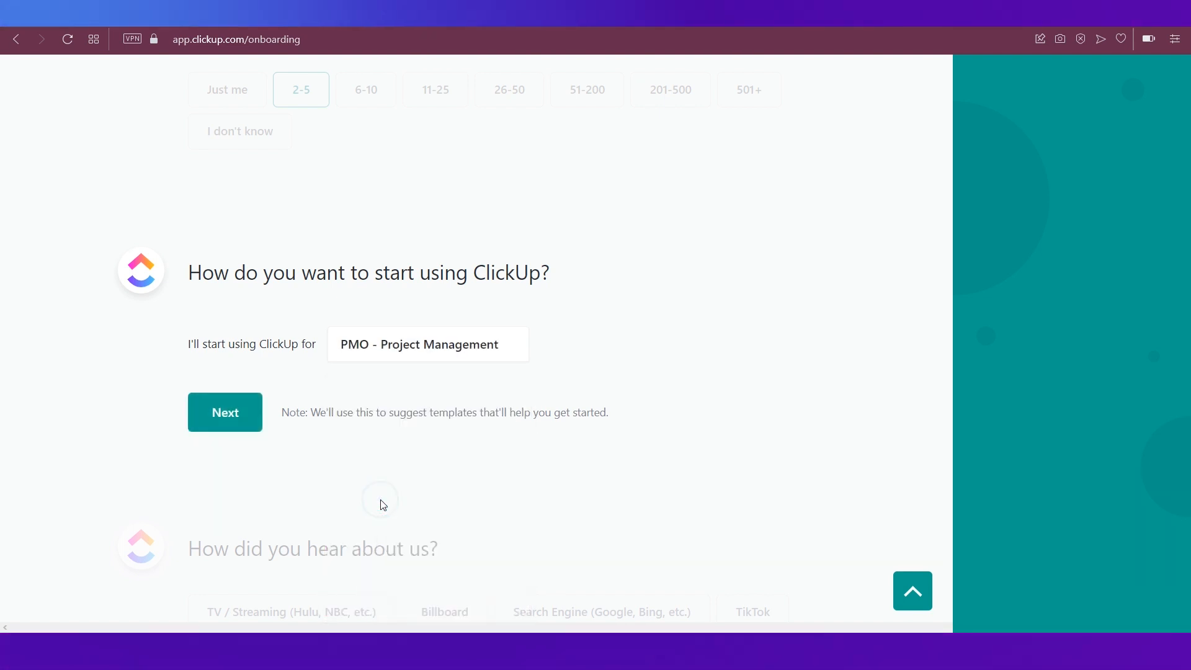
{"action": "left_click", "coordinate": [231, 421]}
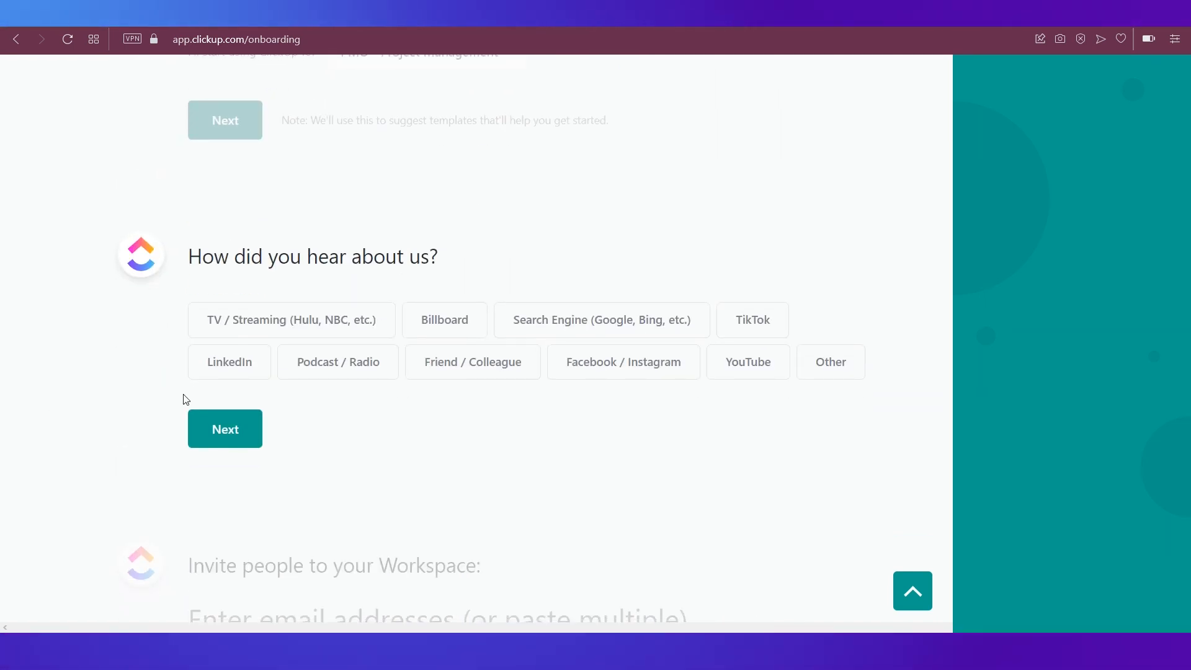
{"action": "left_click", "coordinate": [227, 427]}
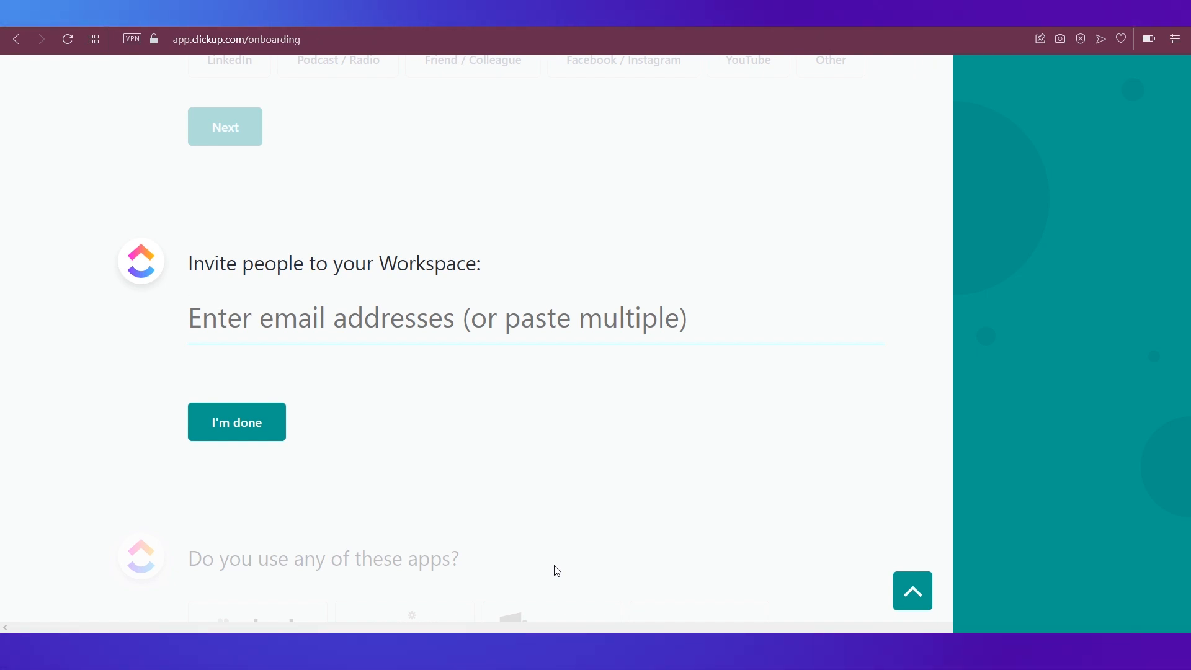
Step: Invite two teammates by e-mail to the workspace
{"action": "key", "text": "ctrl+v"}
{"action": "key", "text": "Return"}
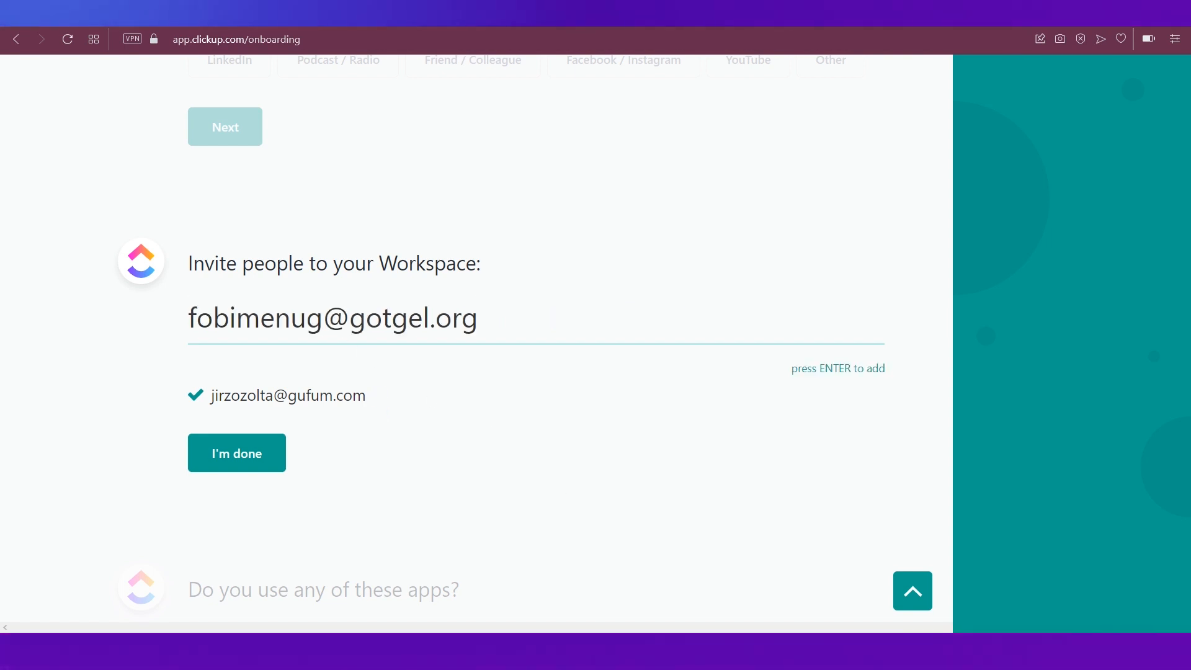
{"action": "key", "text": "Return"}
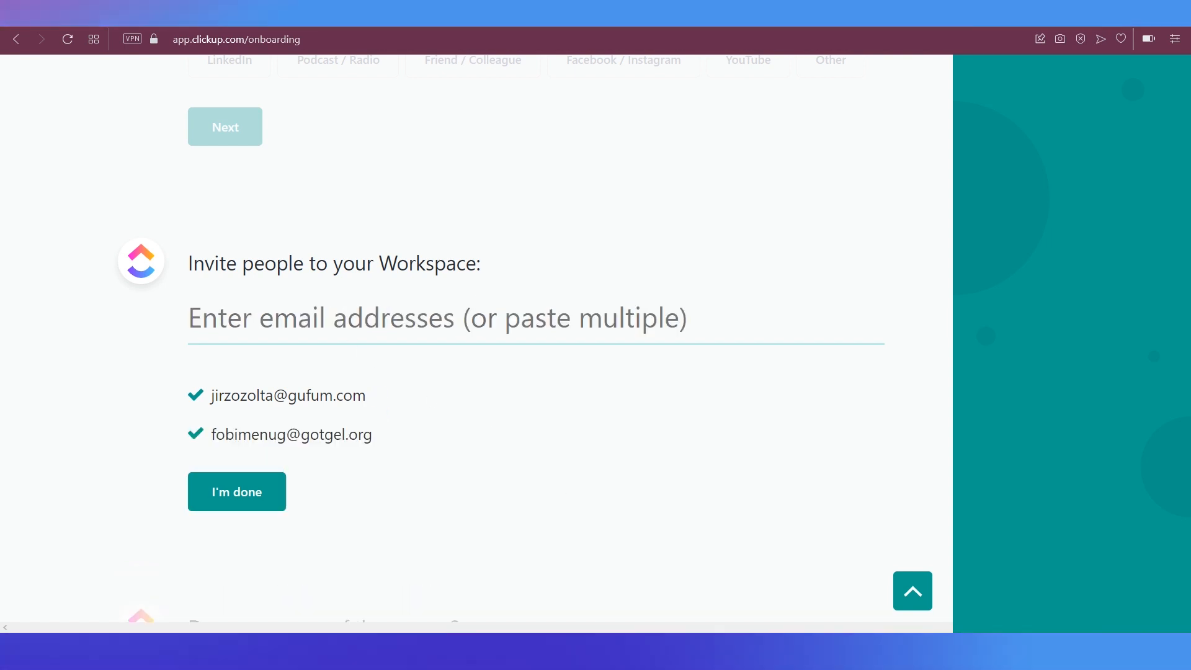
{"action": "left_click", "coordinate": [238, 494]}
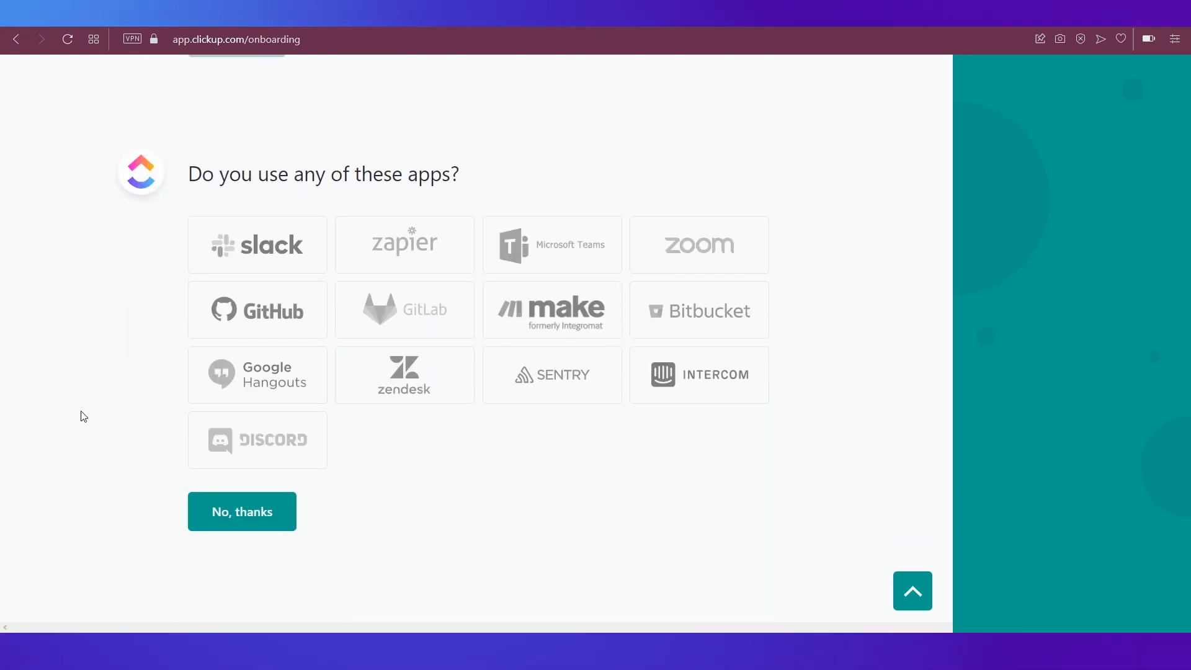
Step: Mark Slack as an app in use and decline importing from other project tools
{"action": "left_click", "coordinate": [227, 252]}
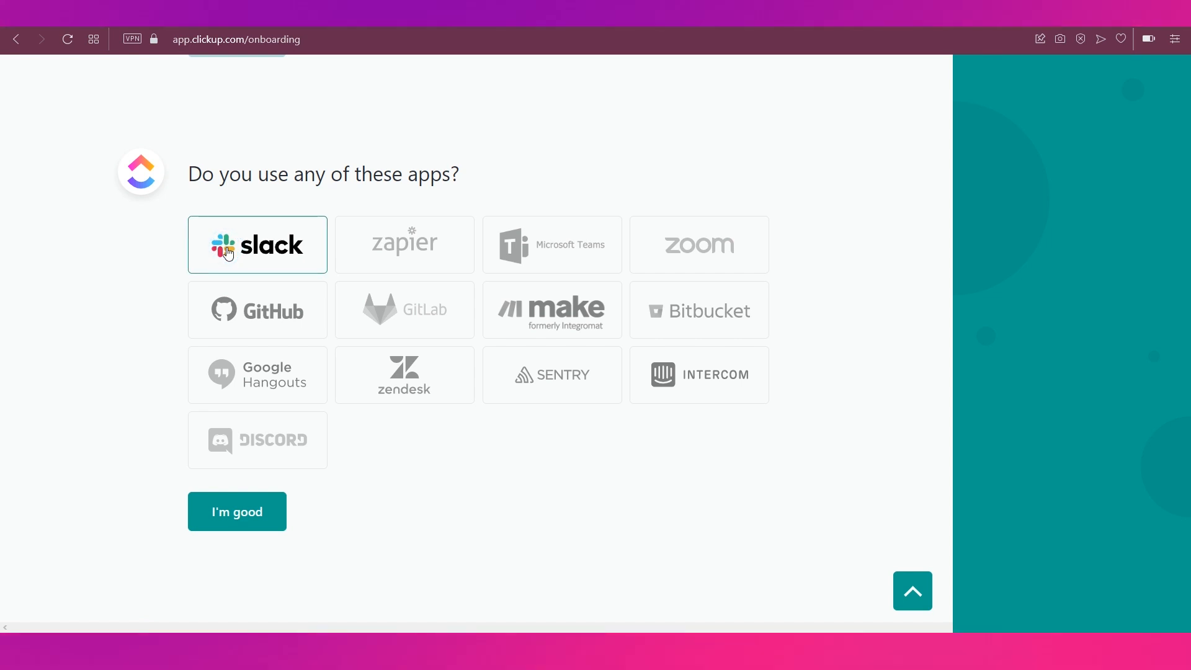
{"action": "left_click", "coordinate": [236, 512]}
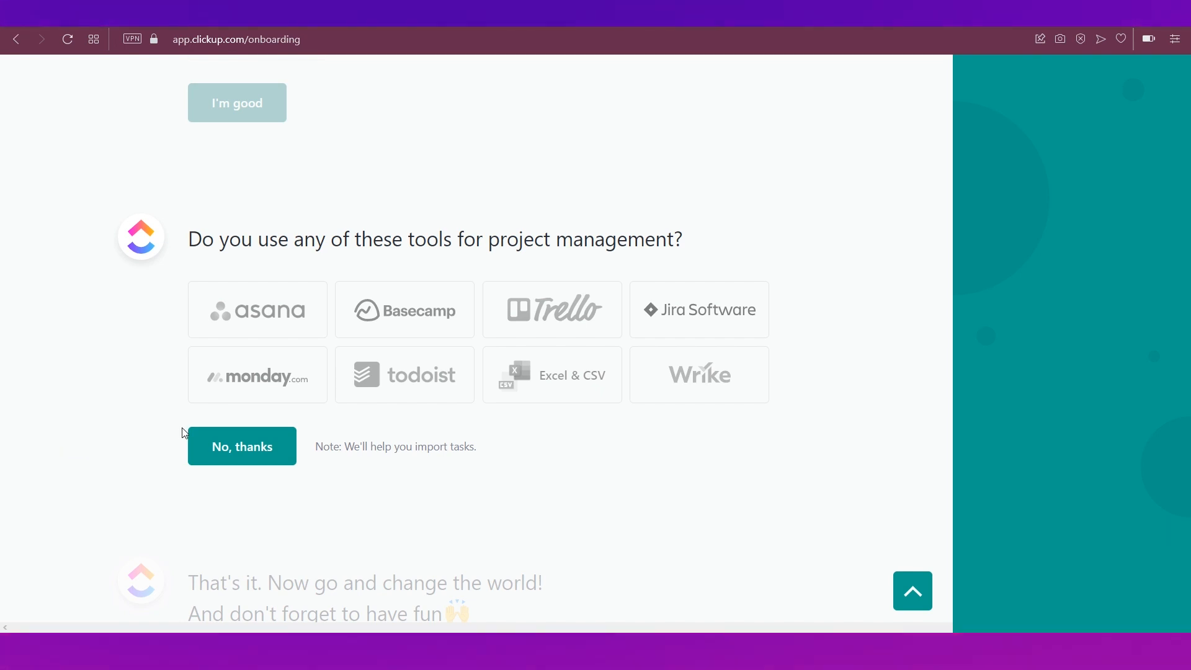
{"action": "left_click", "coordinate": [252, 448]}
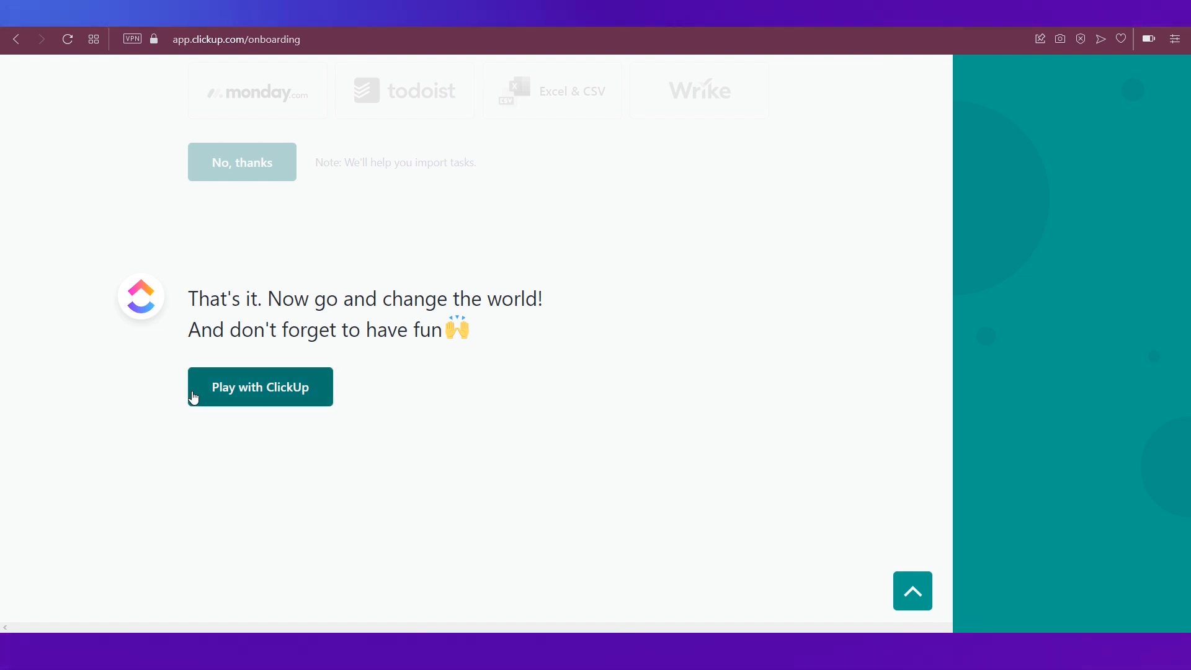
Step: Finish onboarding with Play with ClickUp and let the workspace load
{"action": "left_click", "coordinate": [233, 398]}
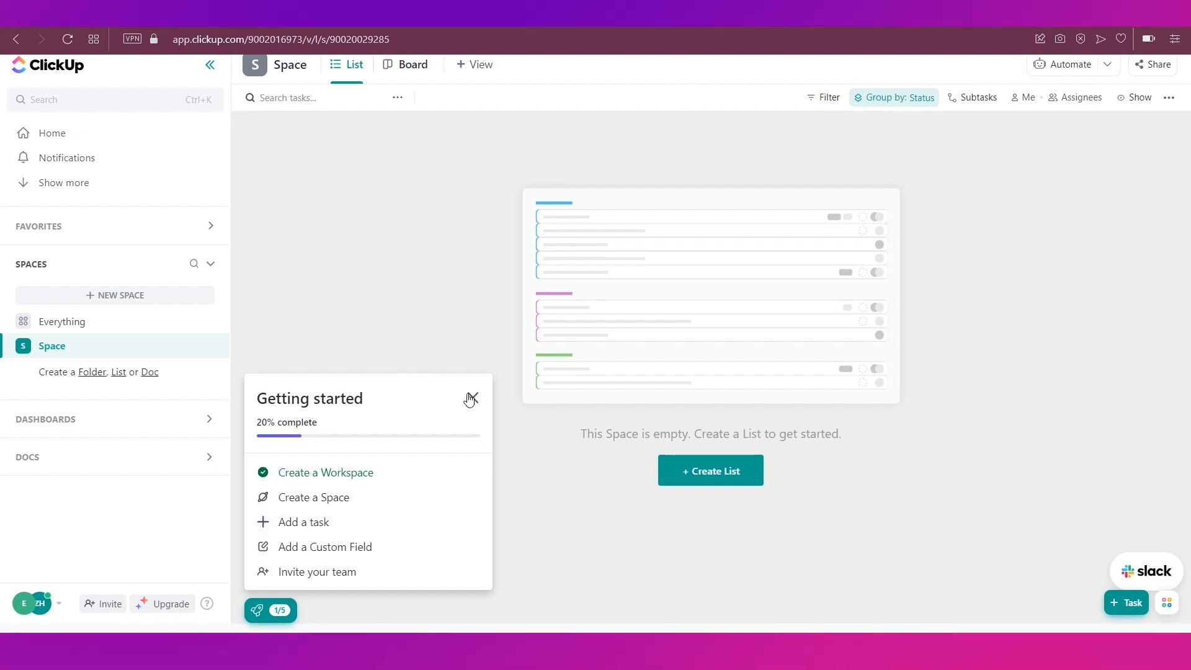
Step: Close the Getting started checklist and rename the space to 'Event Management'
{"action": "left_click", "coordinate": [473, 398]}
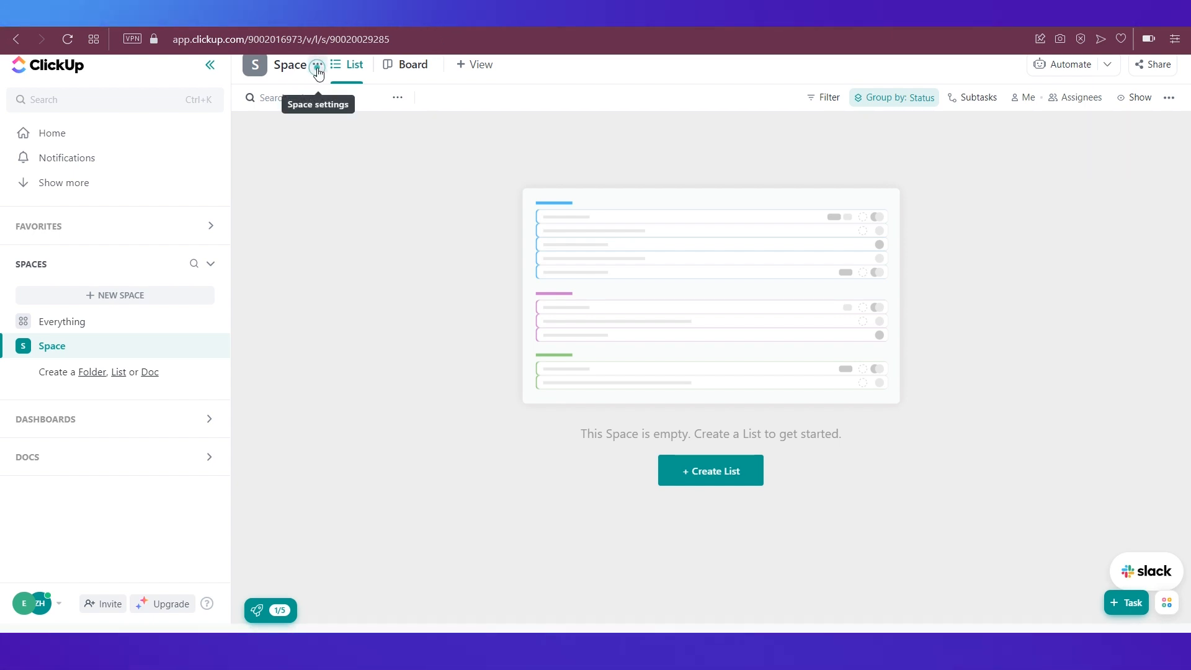
{"action": "left_click", "coordinate": [317, 66]}
{"action": "left_click", "coordinate": [349, 139]}
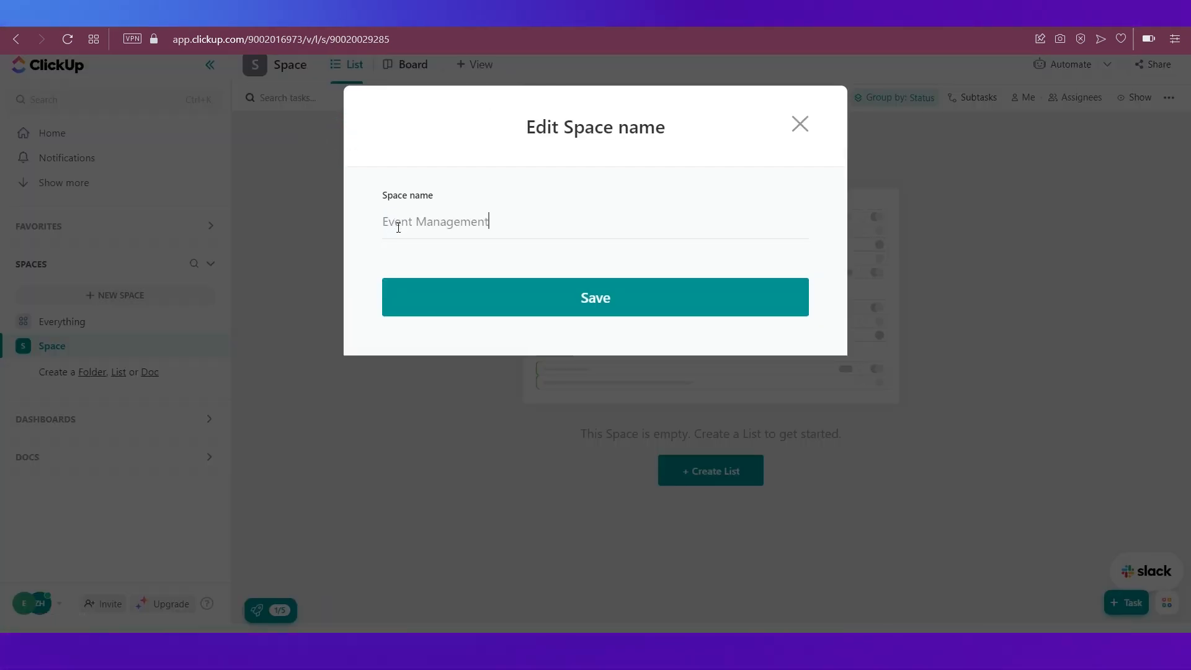
{"action": "left_click", "coordinate": [501, 301]}
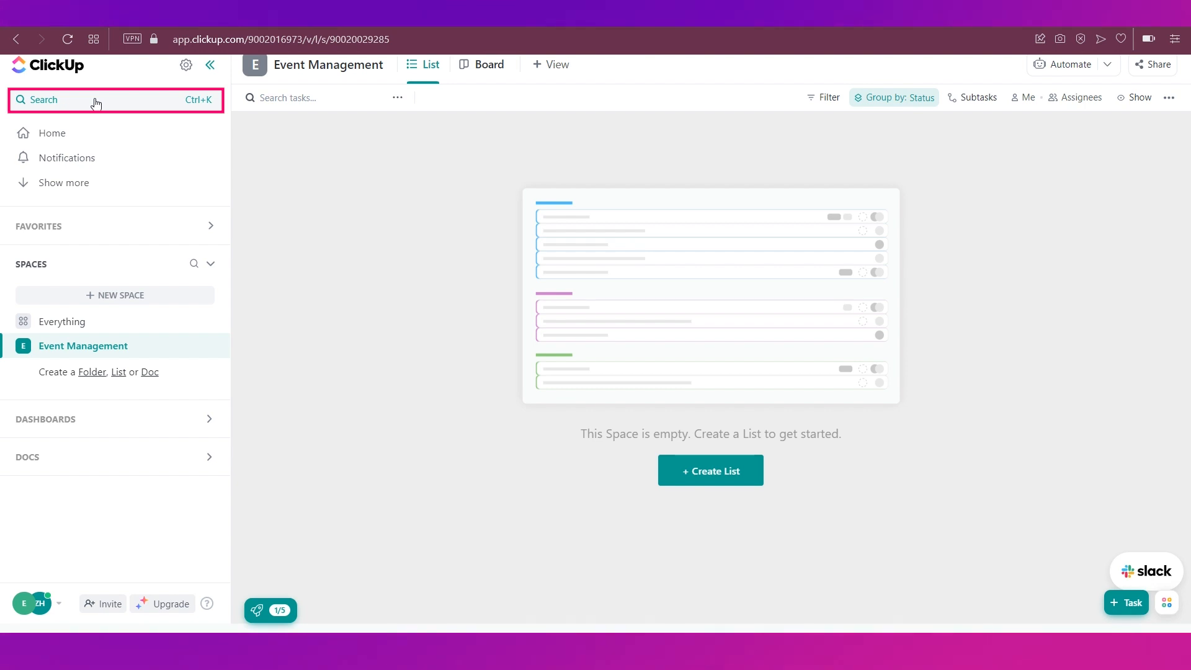
Step: Visit Home, Notifications and Pulse, then Goals, and expand Favorites in the sidebar
{"action": "left_click", "coordinate": [89, 135]}
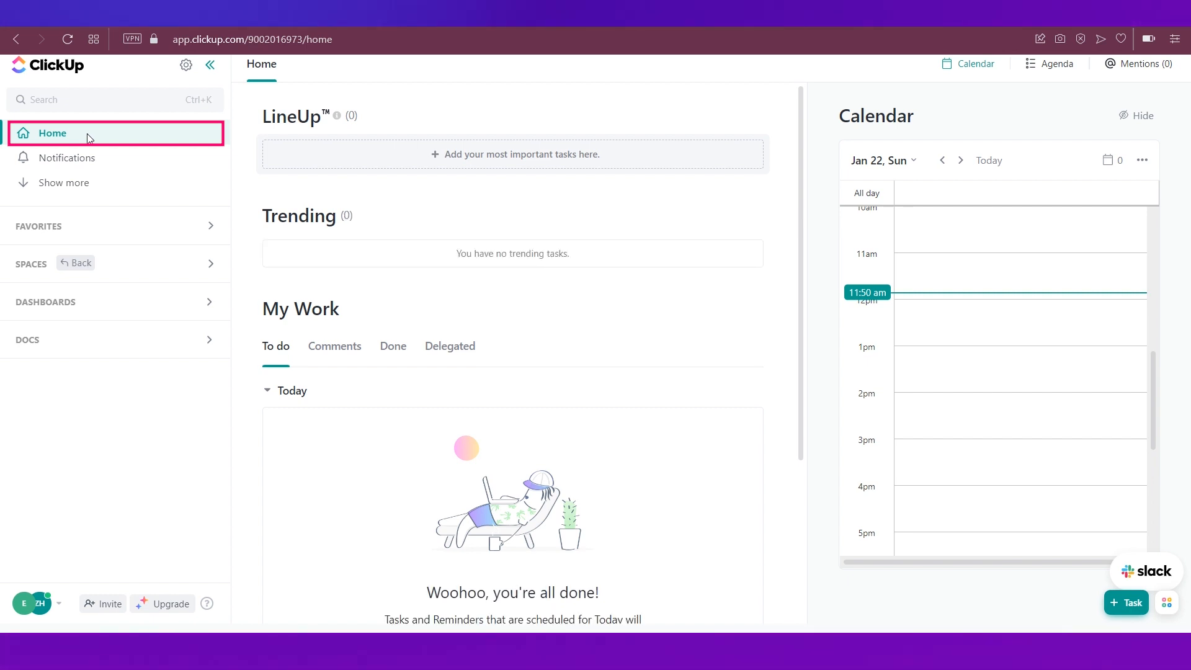
{"action": "left_click", "coordinate": [87, 165]}
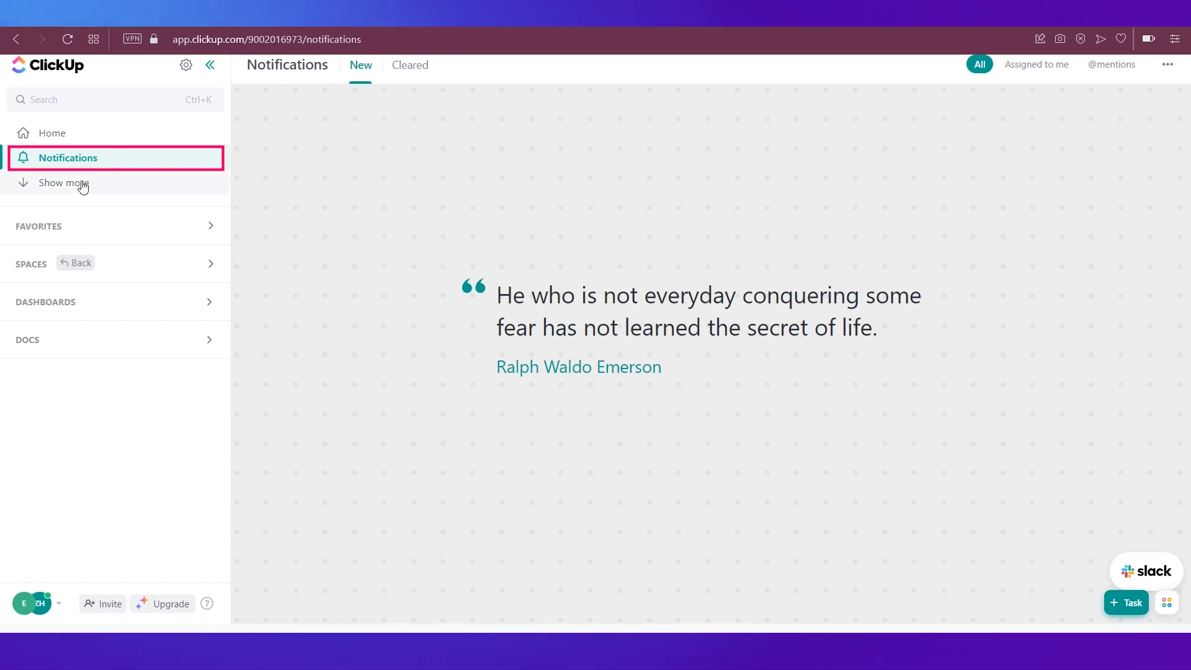
{"action": "left_click", "coordinate": [81, 184]}
{"action": "left_click", "coordinate": [68, 186]}
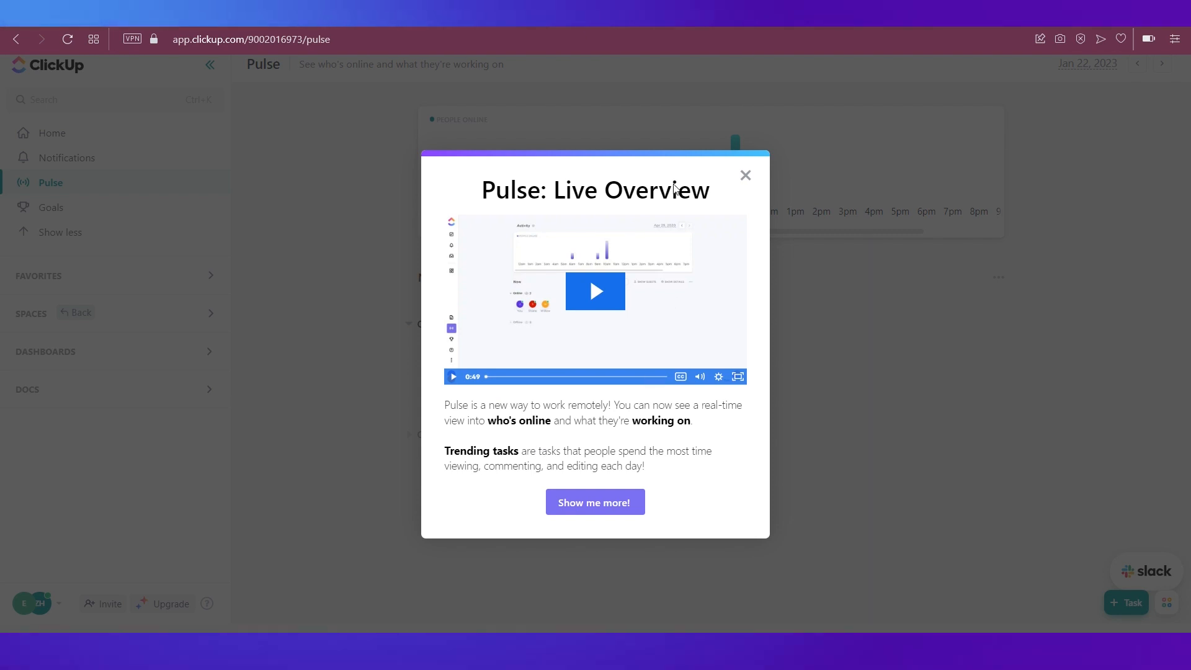
{"action": "left_click", "coordinate": [746, 176]}
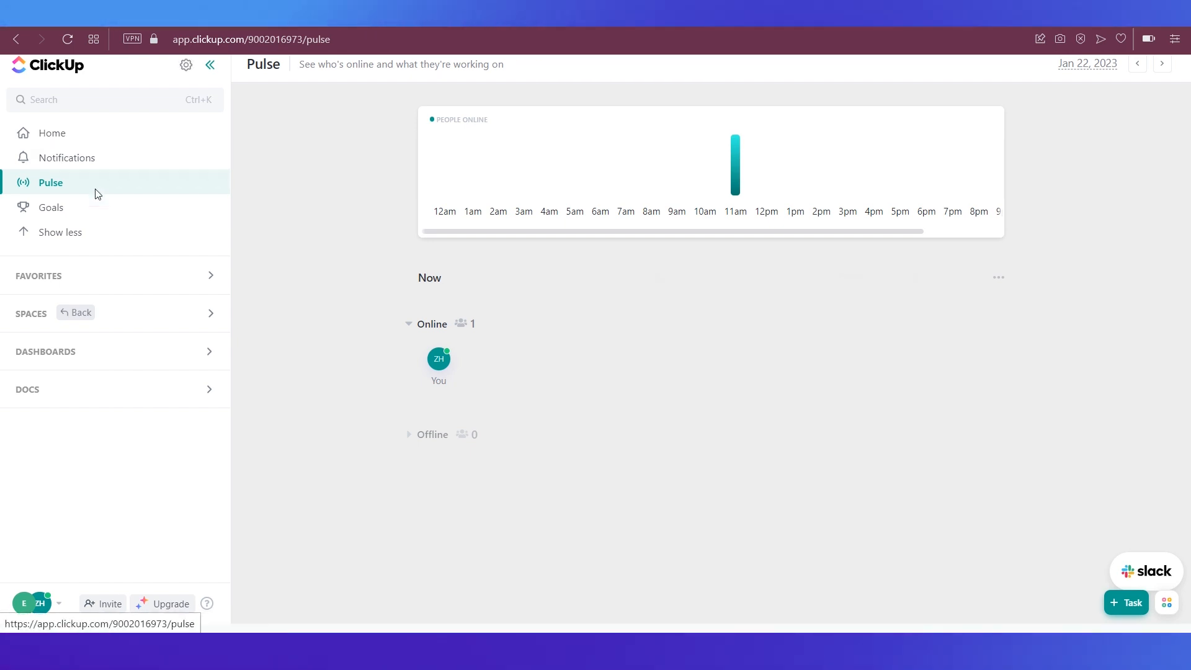
{"action": "left_click", "coordinate": [69, 214]}
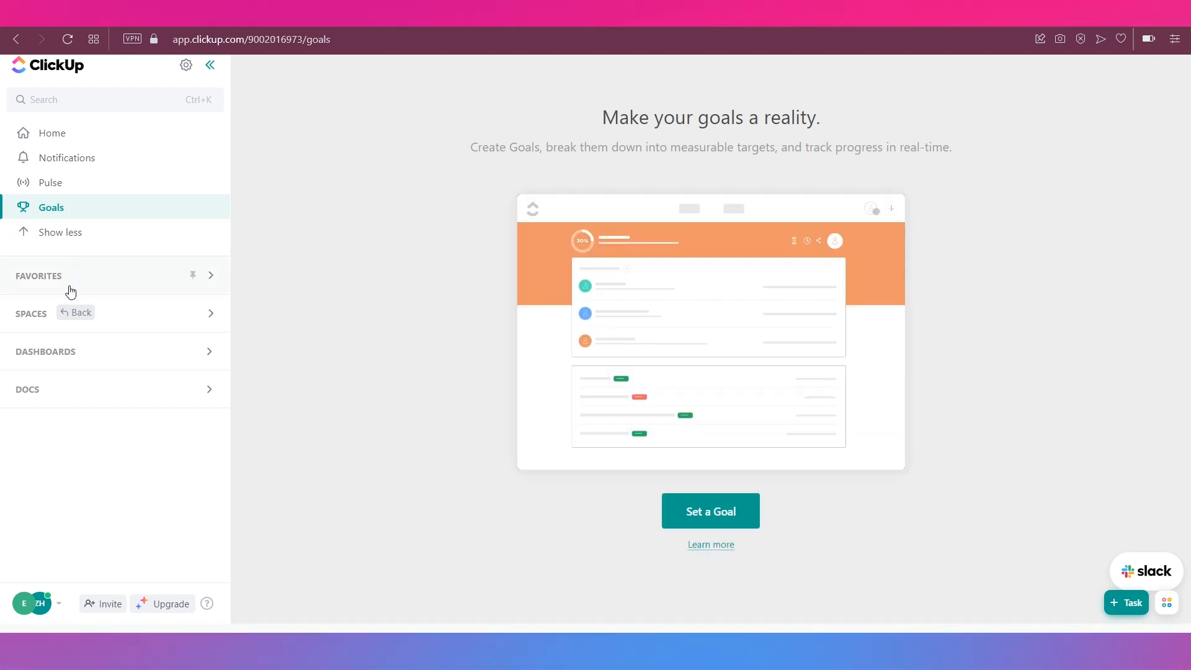
{"action": "left_click", "coordinate": [70, 290]}
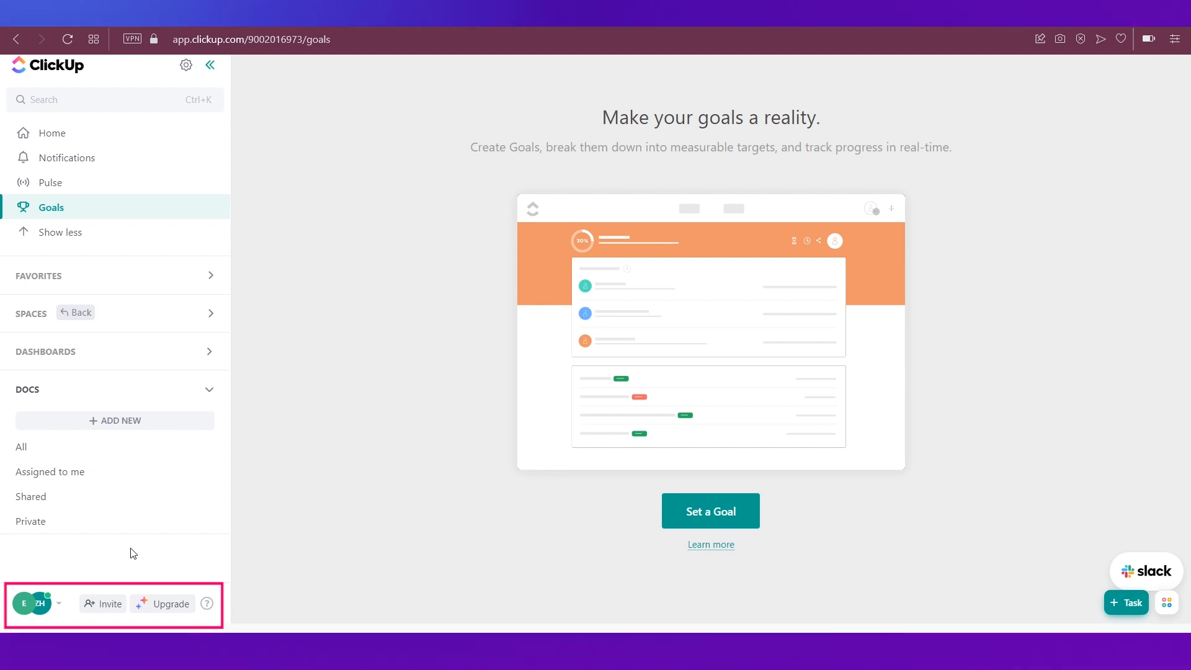
{"action": "left_click", "coordinate": [60, 611]}
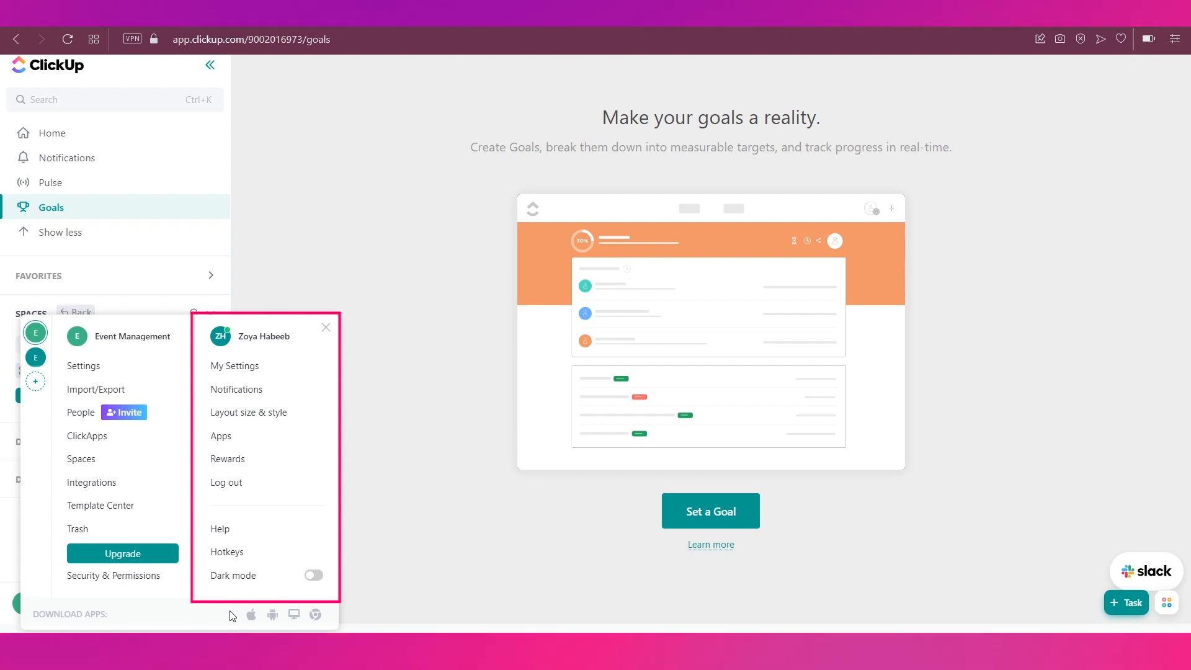
{"action": "left_click", "coordinate": [373, 549]}
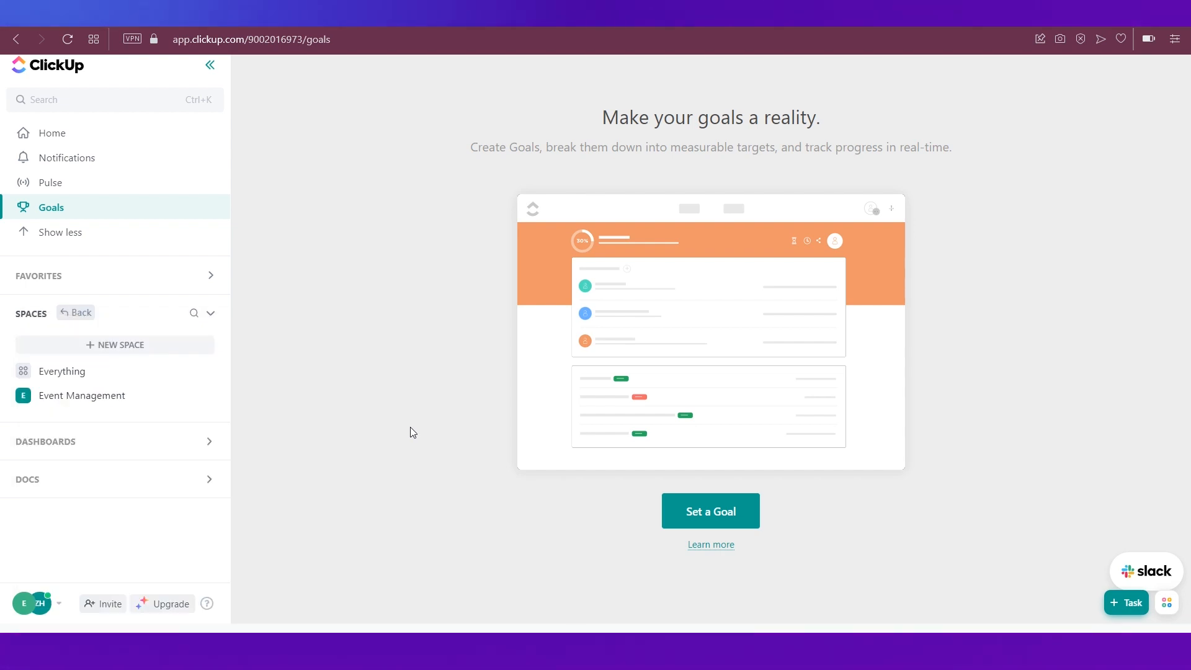
Step: Create a list named 'Buying List' in the Event Management space
{"action": "left_click", "coordinate": [90, 400]}
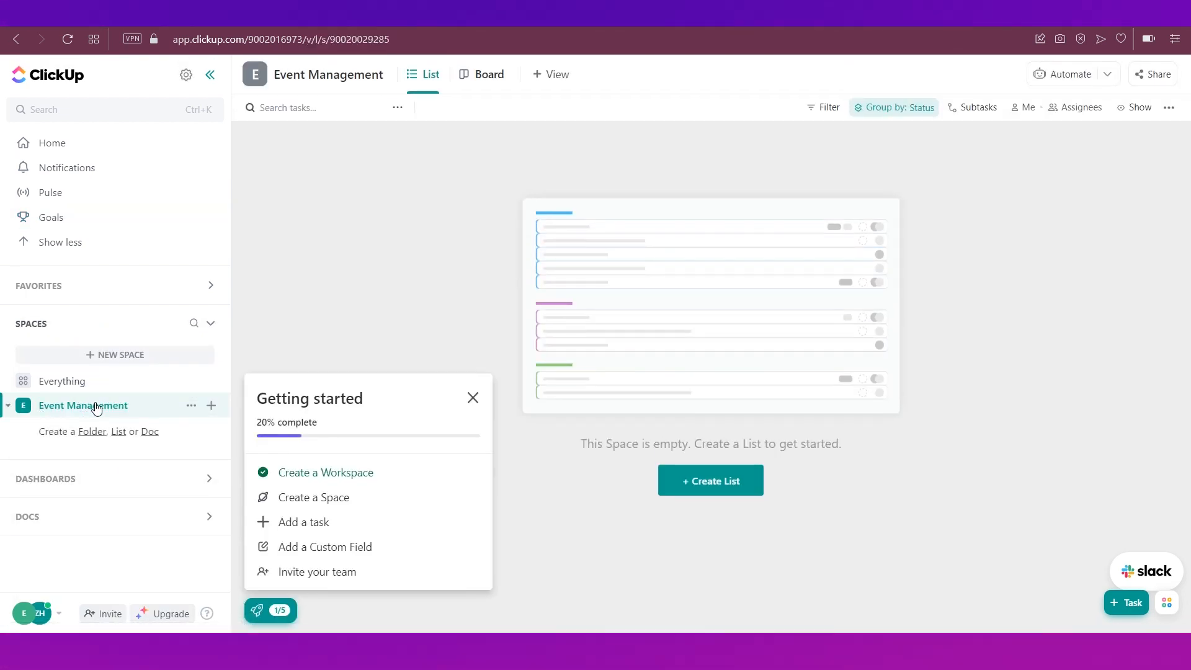
{"action": "left_click", "coordinate": [192, 407]}
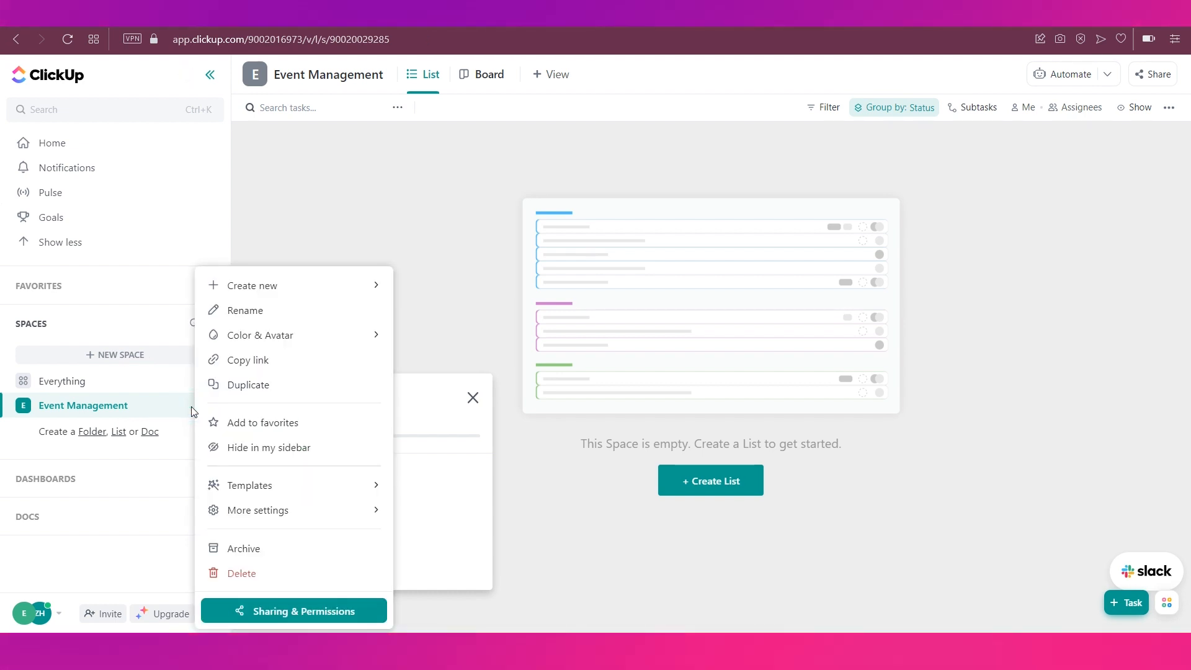
{"action": "left_click", "coordinate": [191, 409]}
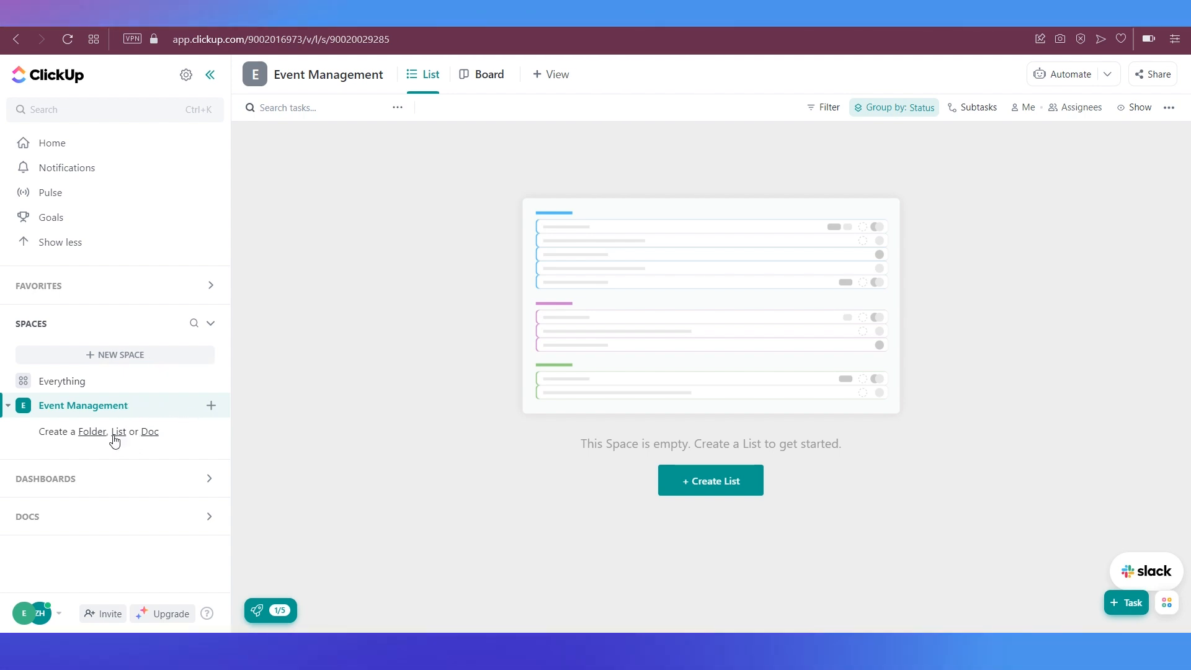
{"action": "left_click", "coordinate": [115, 434]}
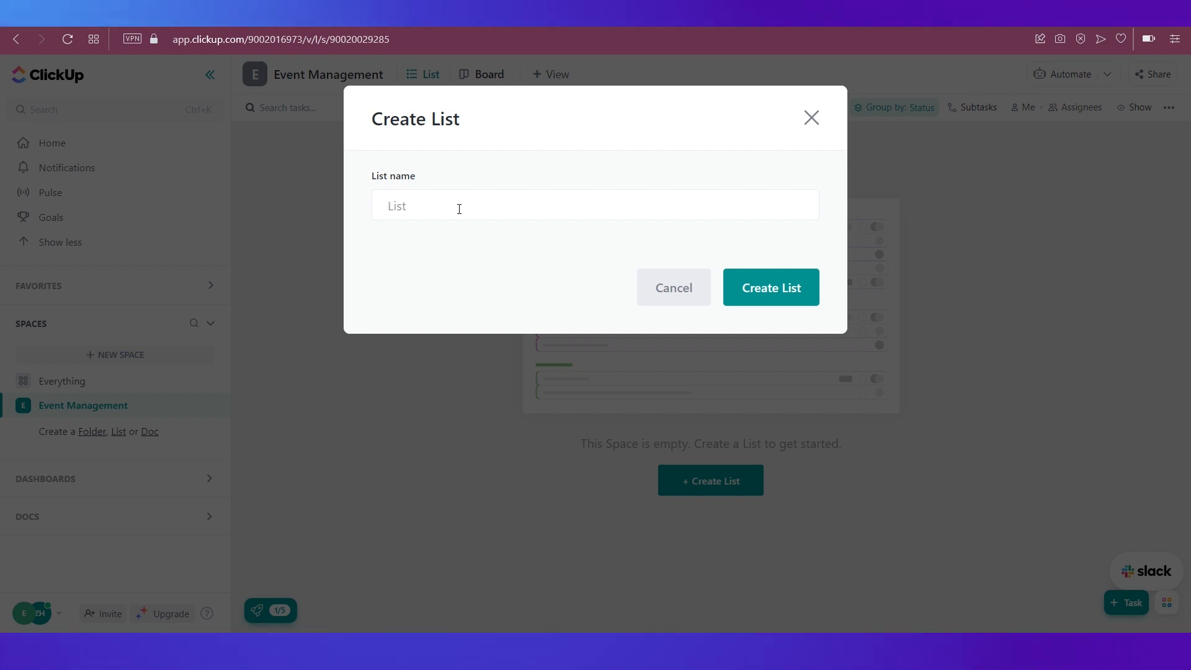
{"action": "type", "text": "Buying List"}
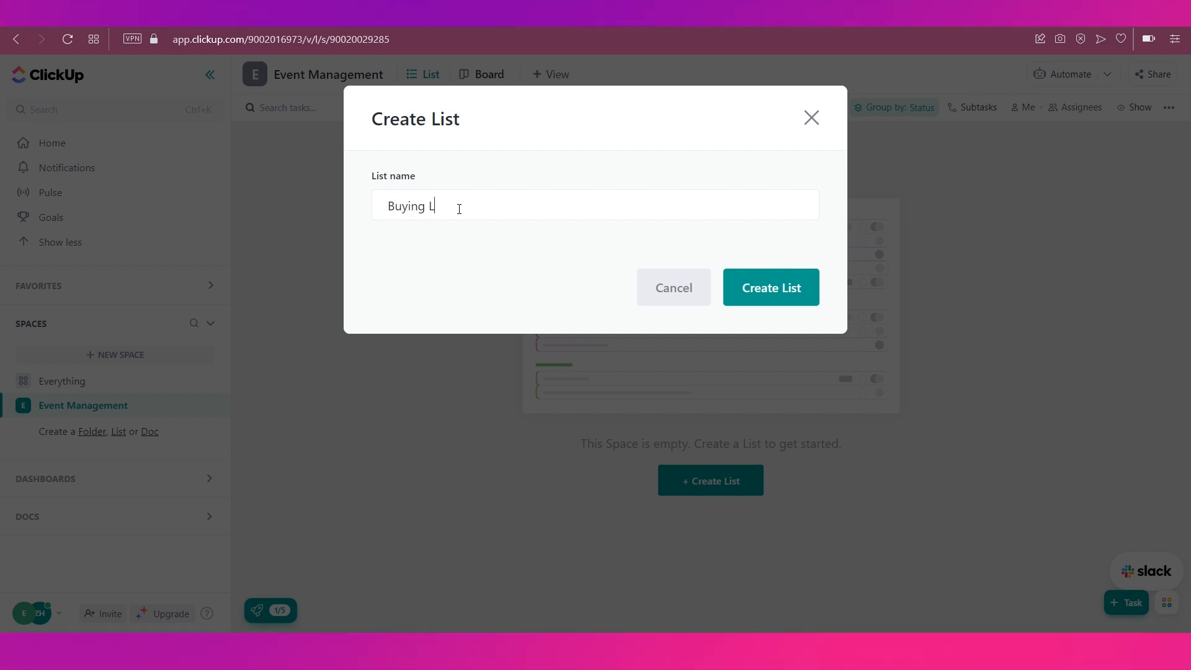
{"action": "left_click", "coordinate": [750, 296]}
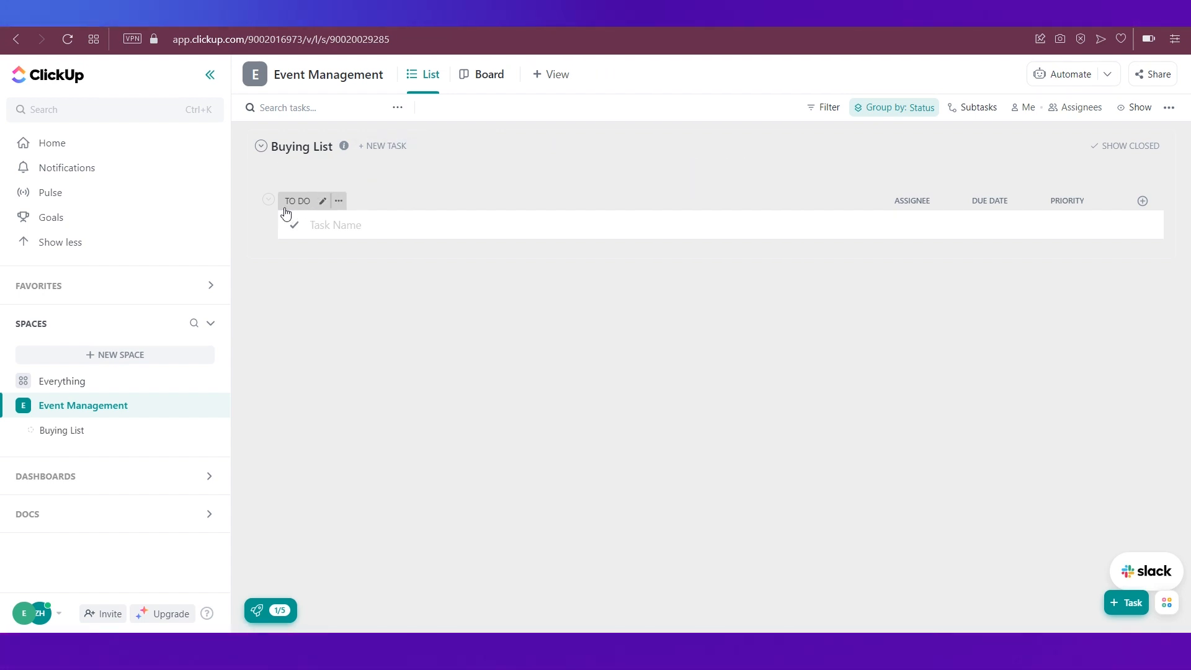
Step: Add the task 'Make a list' to Buying List and open its details
{"action": "left_click", "coordinate": [332, 224]}
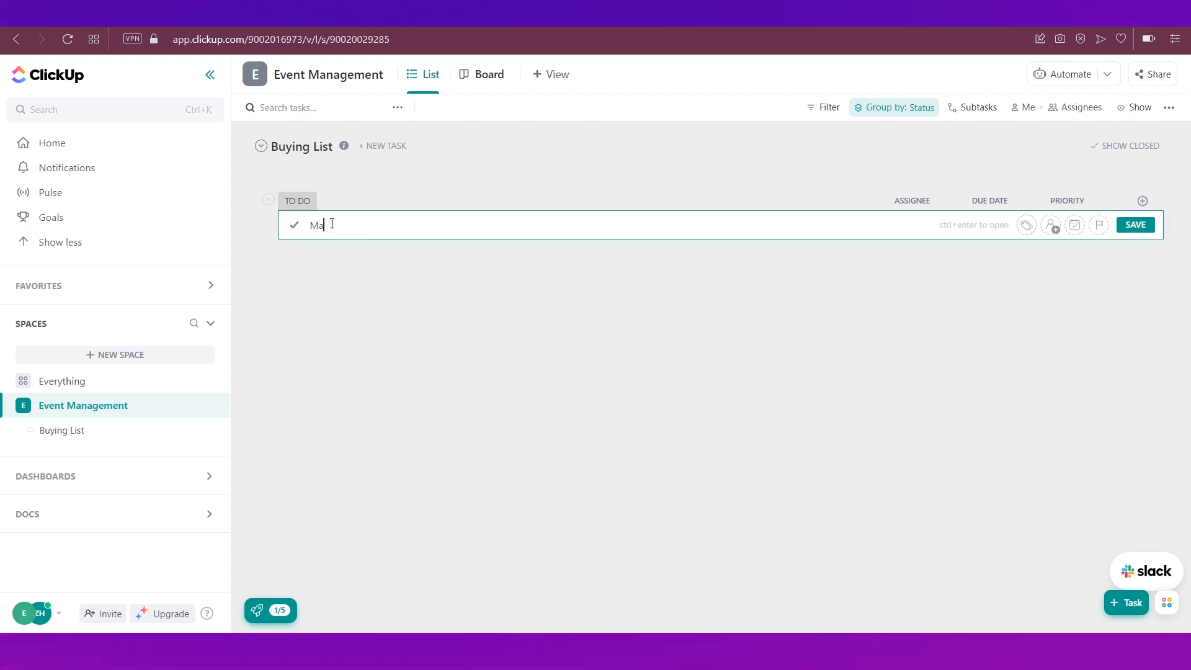
{"action": "type", "text": "Make a"}
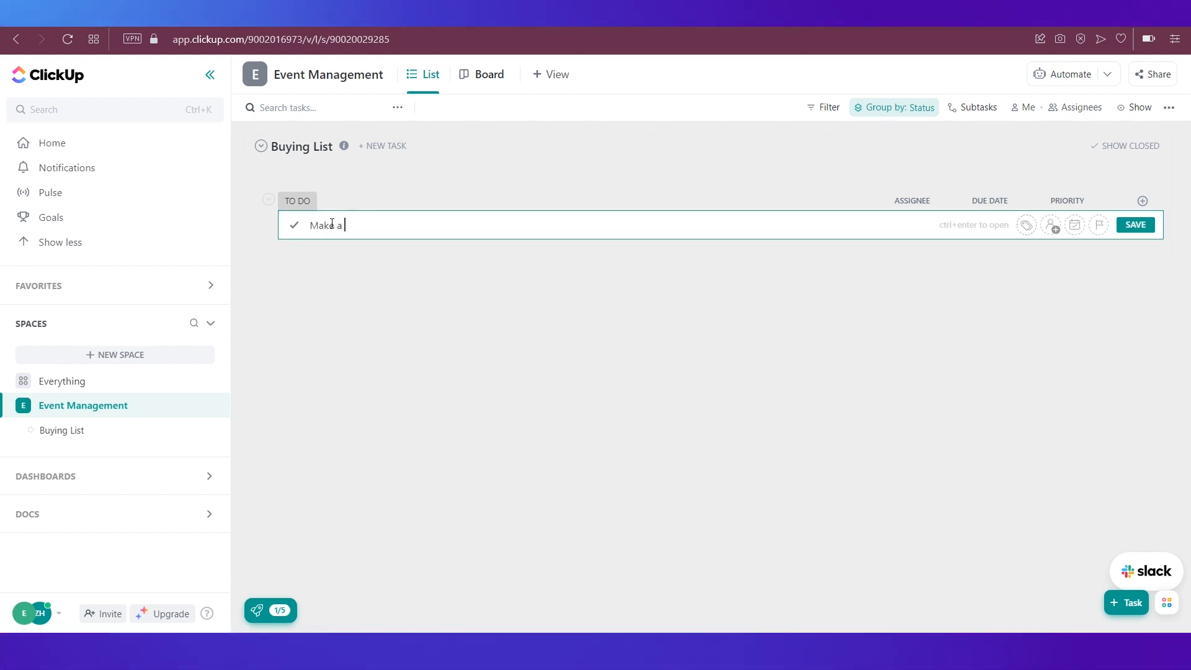
{"action": "type", "text": " list"}
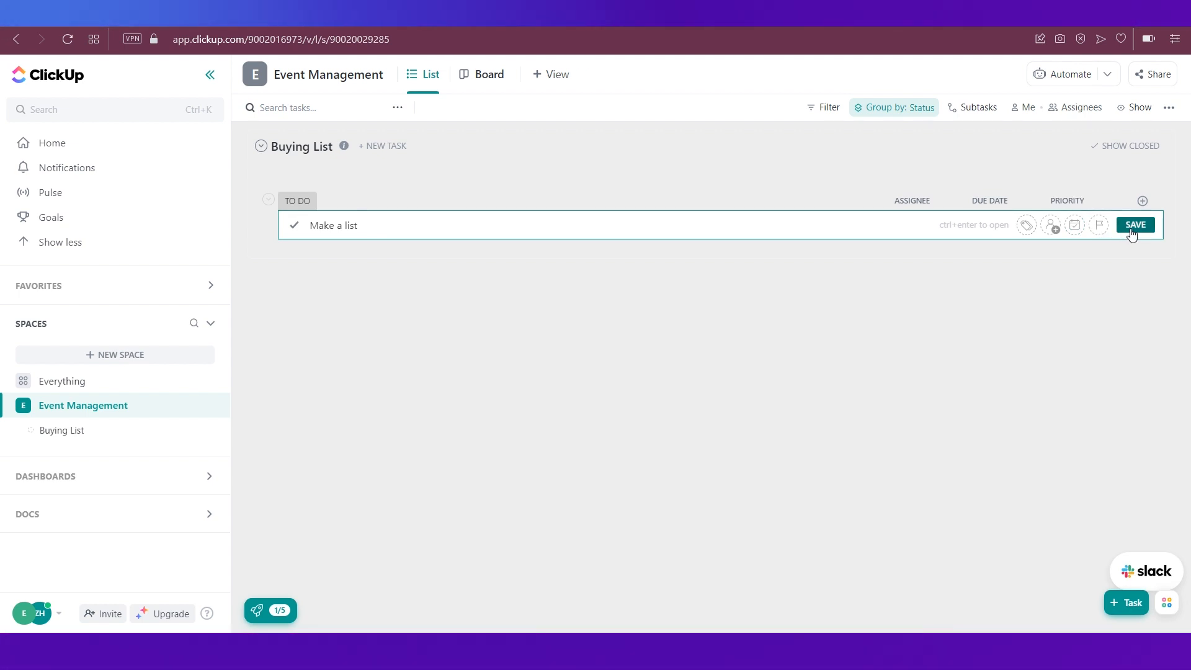
{"action": "left_click", "coordinate": [1135, 224]}
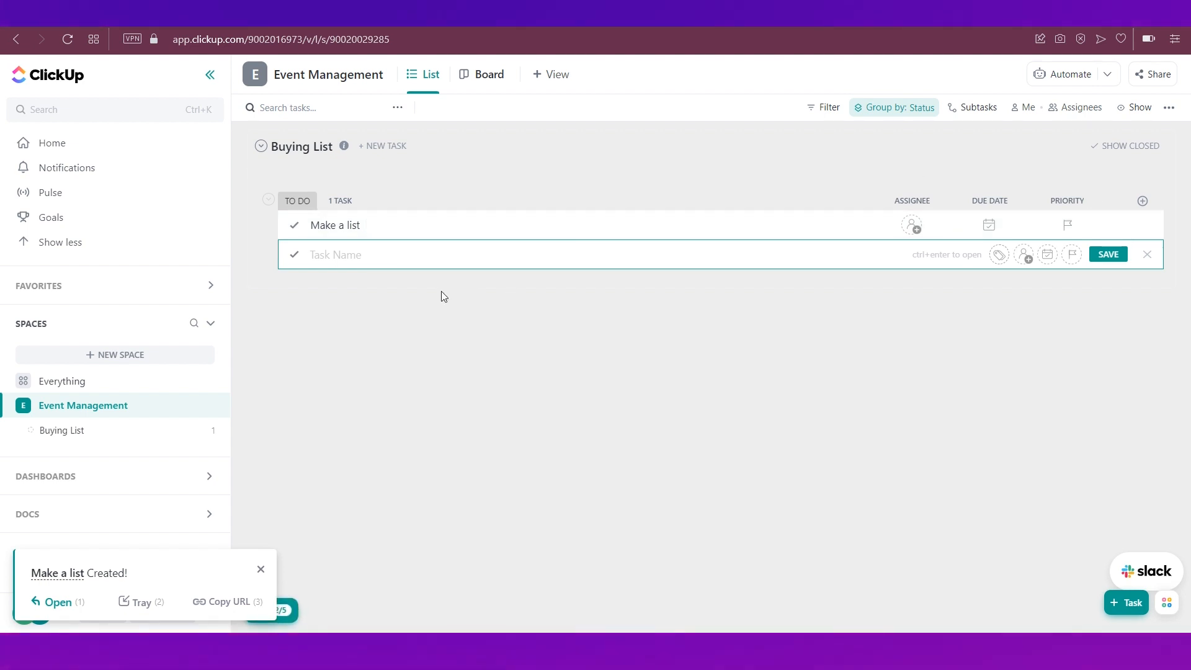
{"action": "left_click", "coordinate": [329, 232]}
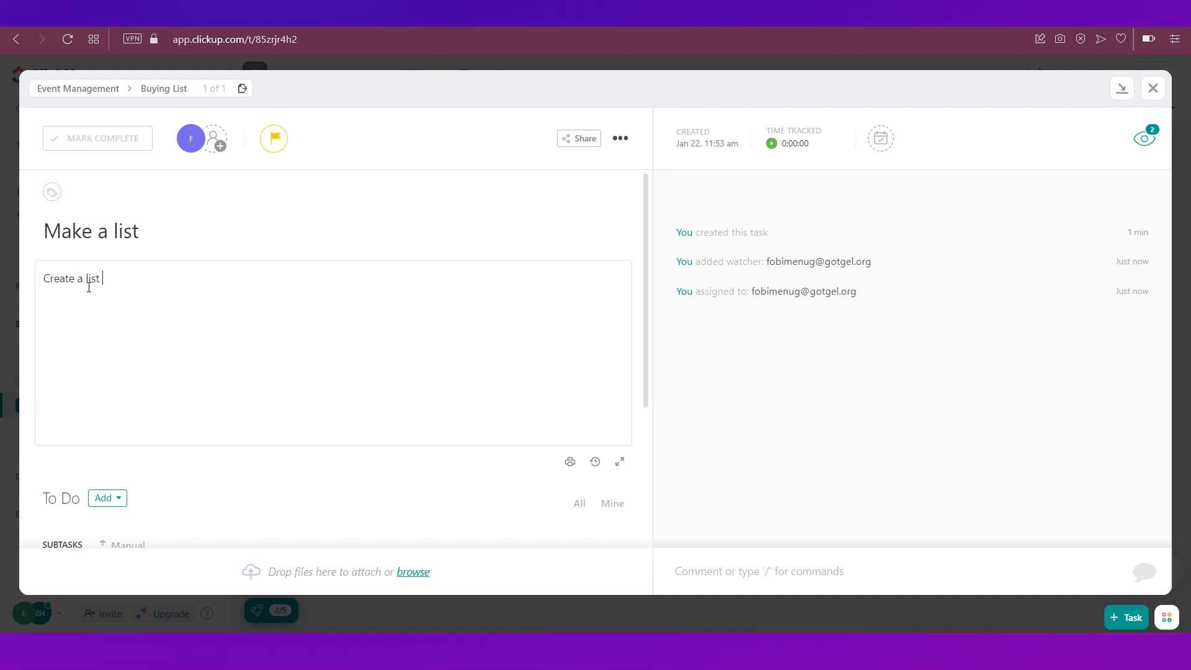
Step: Add a checklist to the Make a list task
{"action": "type", "text": "ssities"}
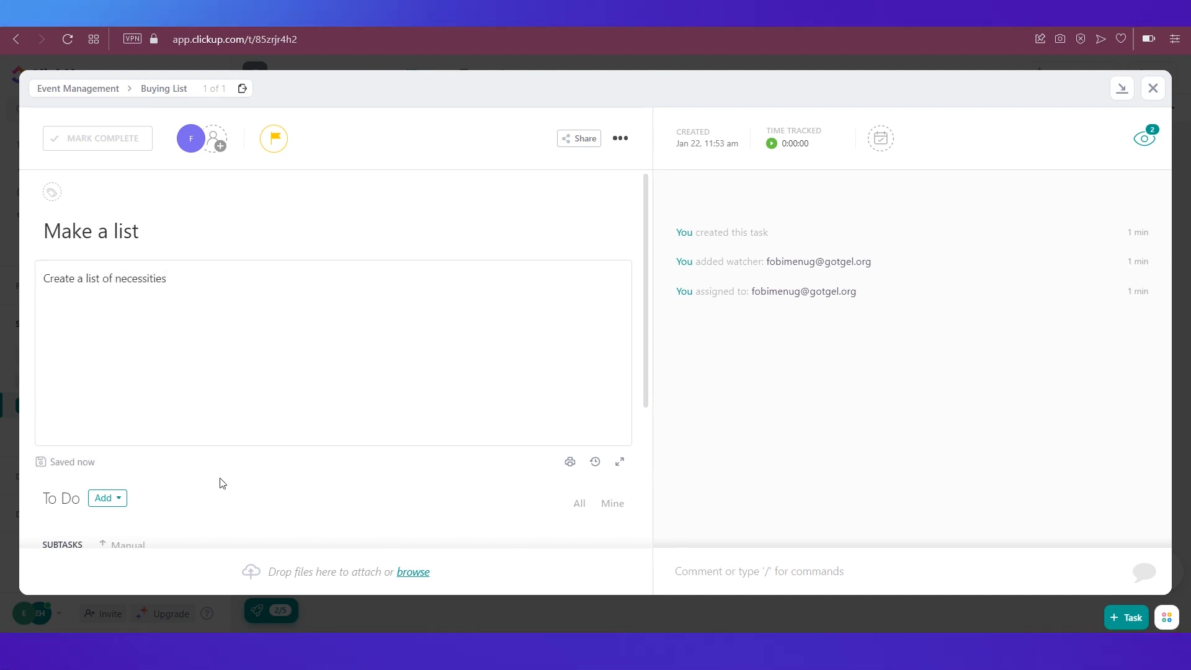
{"action": "left_click", "coordinate": [107, 501]}
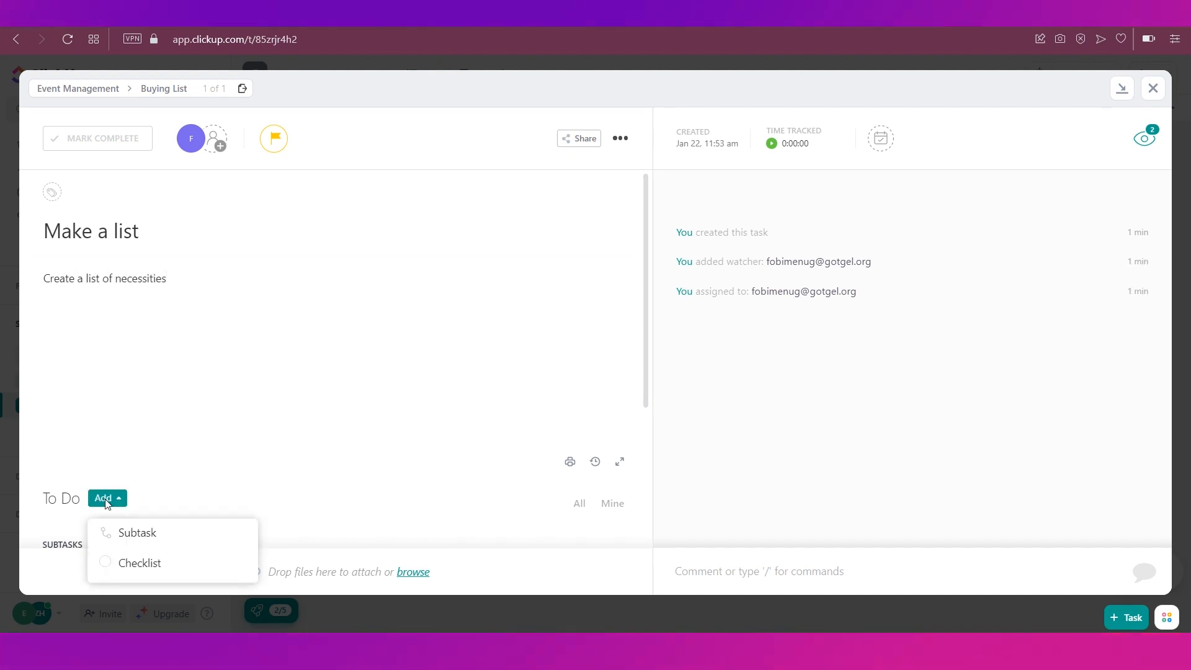
{"action": "left_click", "coordinate": [139, 562]}
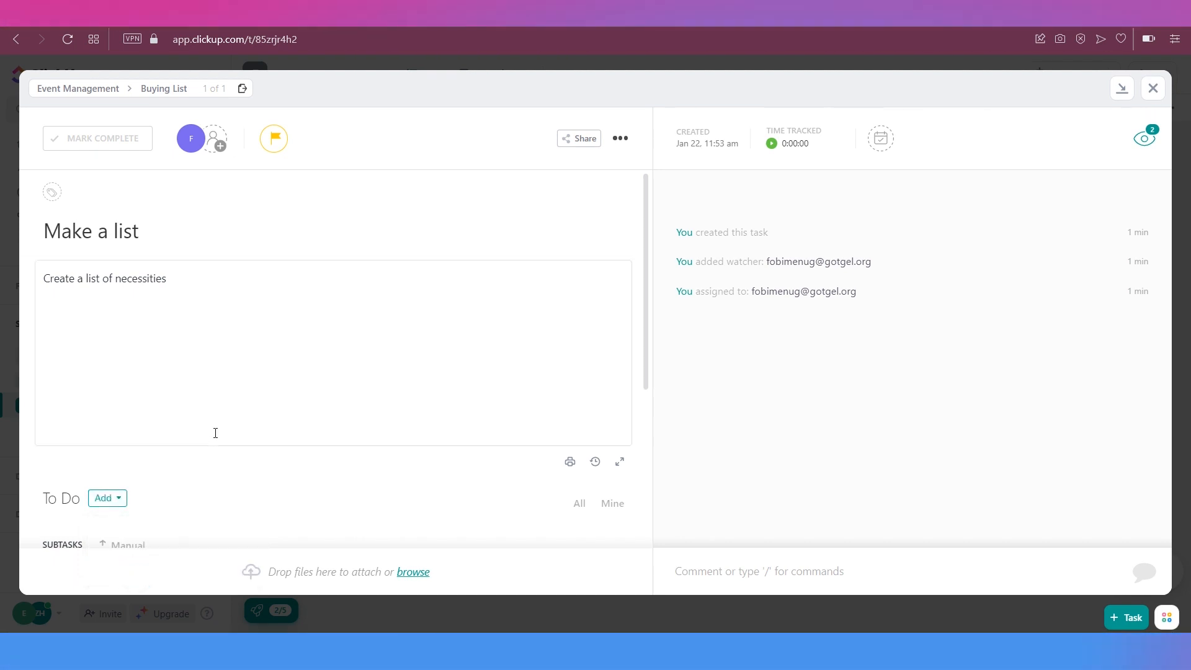
{"action": "scroll", "coordinate": [215, 433], "scroll_direction": "down", "scroll_amount": 3}
Step: Add subtasks Carpets, Tables and Chairs to Make a list
{"action": "left_click", "coordinate": [154, 426]}
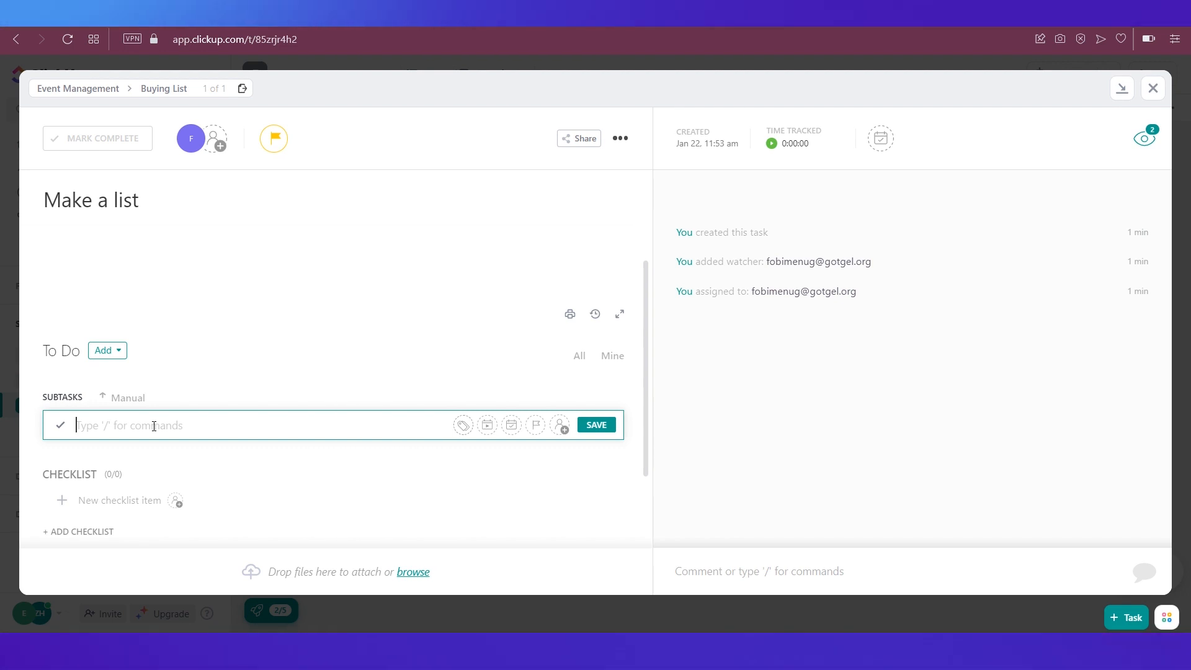
{"action": "type", "text": "Carp"}
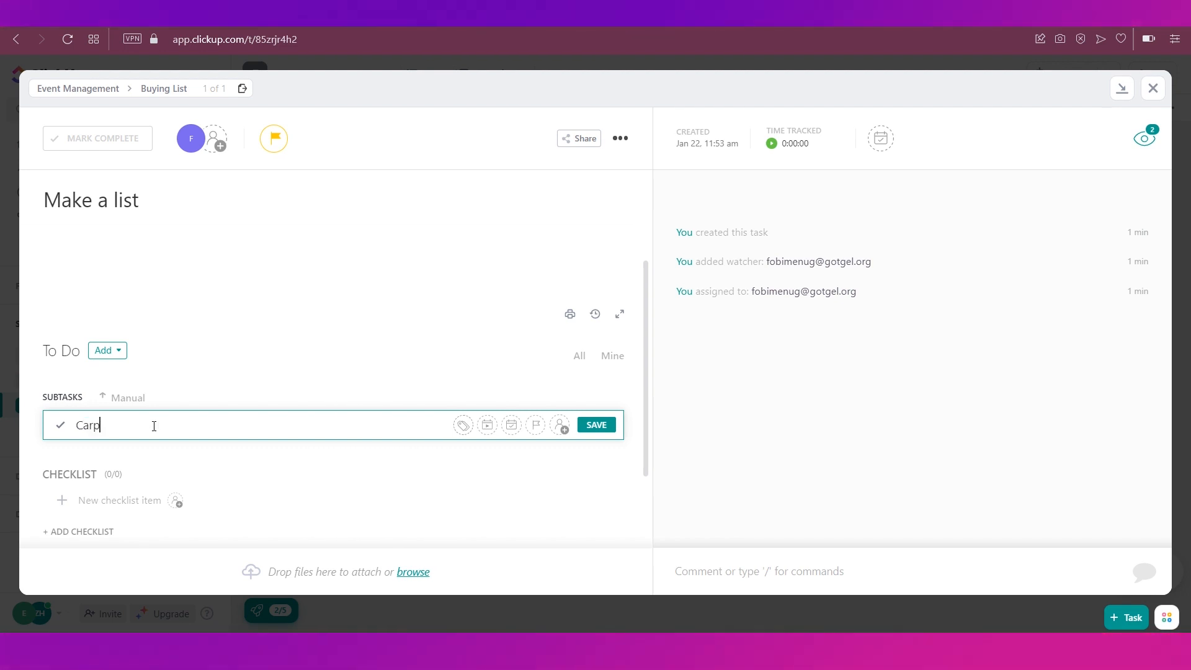
{"action": "type", "text": "et"}
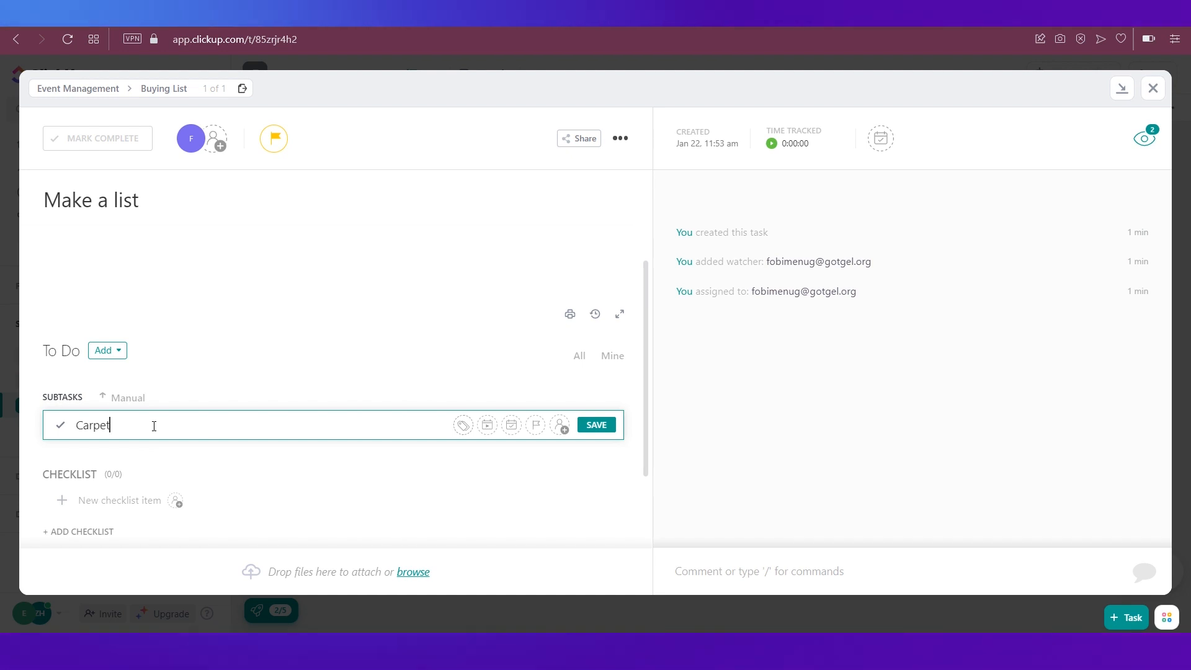
{"action": "type", "text": "s"}
{"action": "key", "text": "Return"}
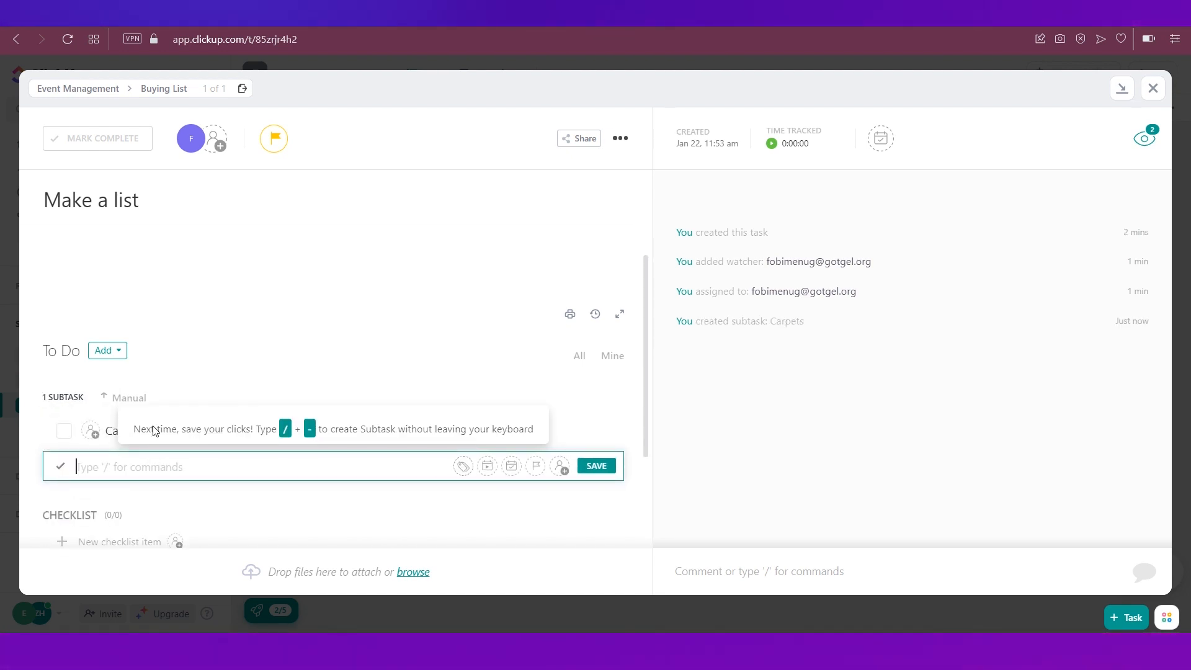
{"action": "type", "text": "Tables"}
{"action": "key", "text": "Return"}
{"action": "type", "text": "Chairs"}
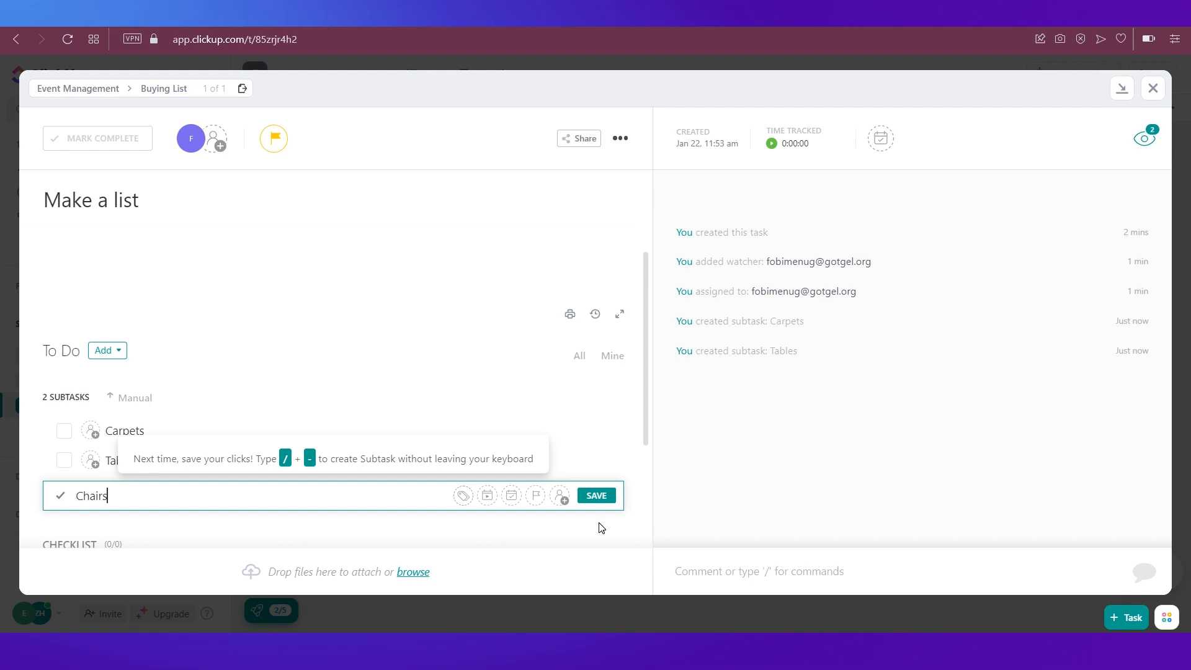
{"action": "left_click", "coordinate": [595, 495]}
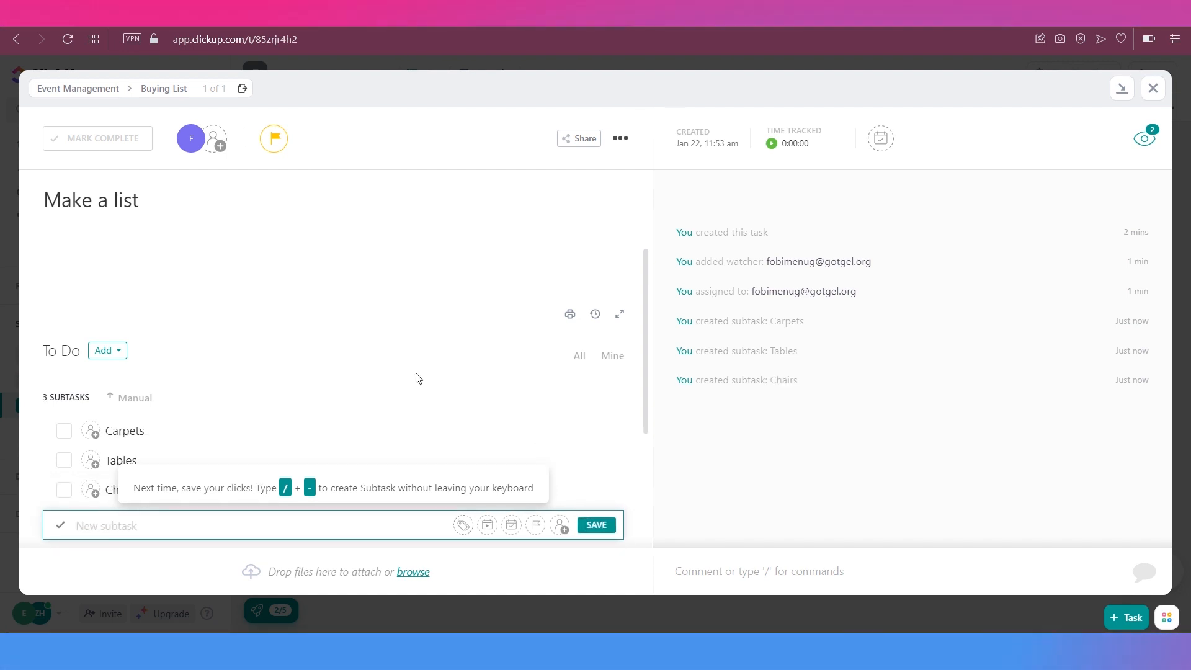
{"action": "scroll", "coordinate": [401, 419], "scroll_direction": "down", "scroll_amount": 3}
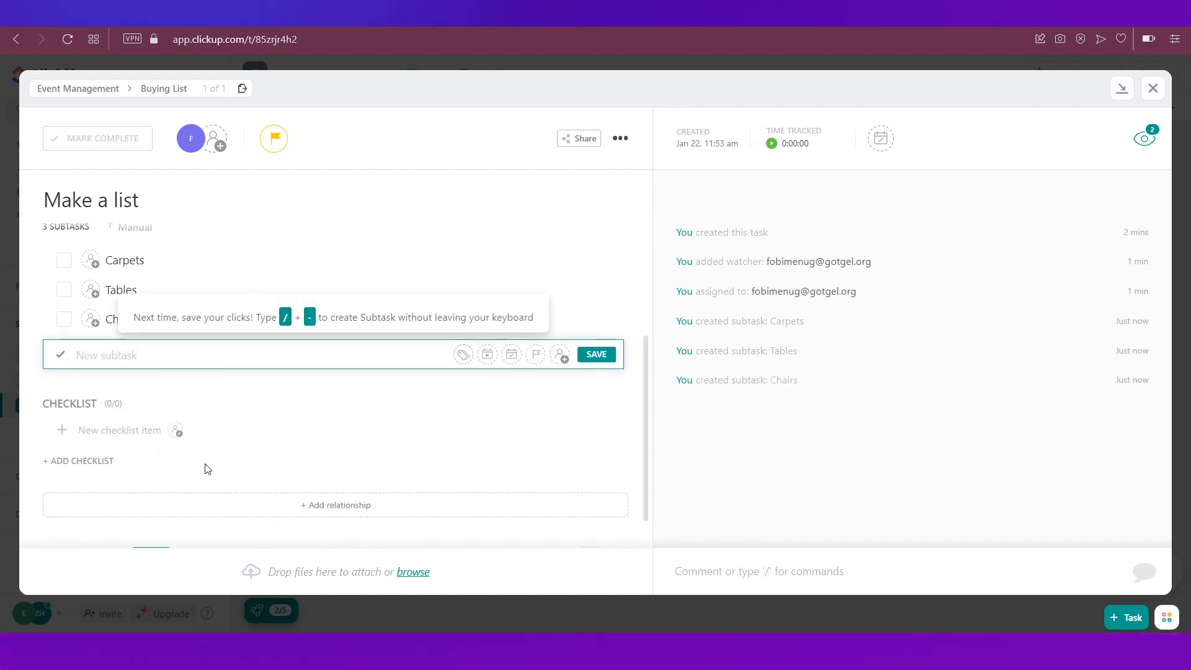
{"action": "scroll", "coordinate": [401, 496], "scroll_direction": "down", "scroll_amount": 1}
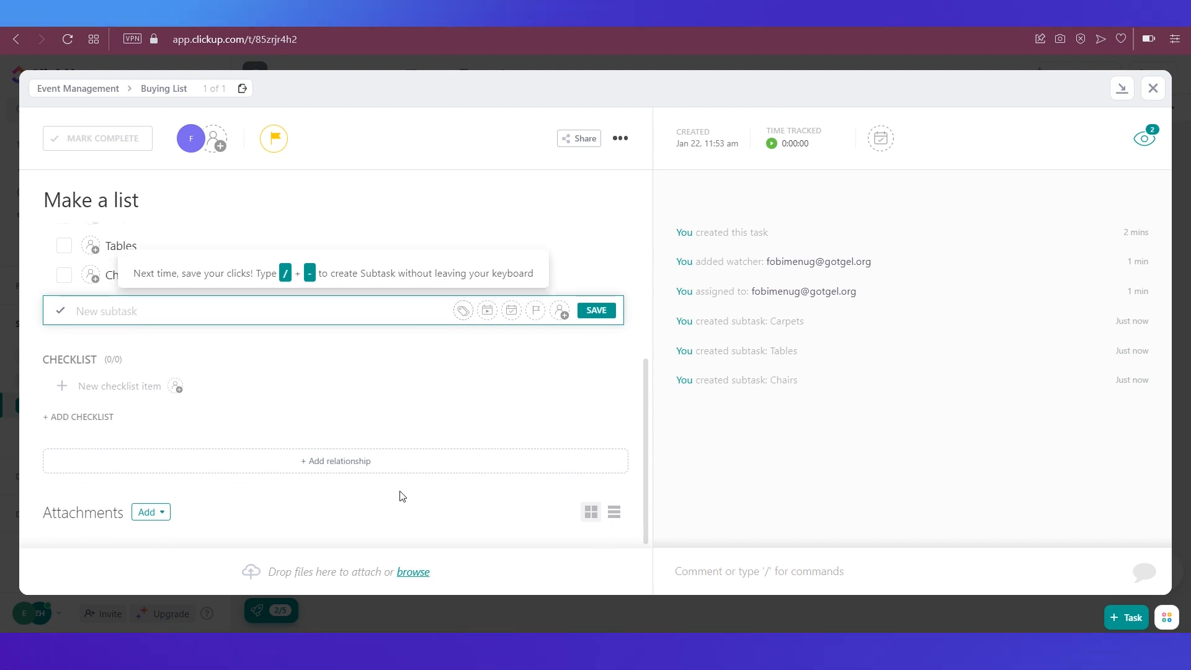
{"action": "scroll", "coordinate": [106, 267], "scroll_direction": "up", "scroll_amount": 3}
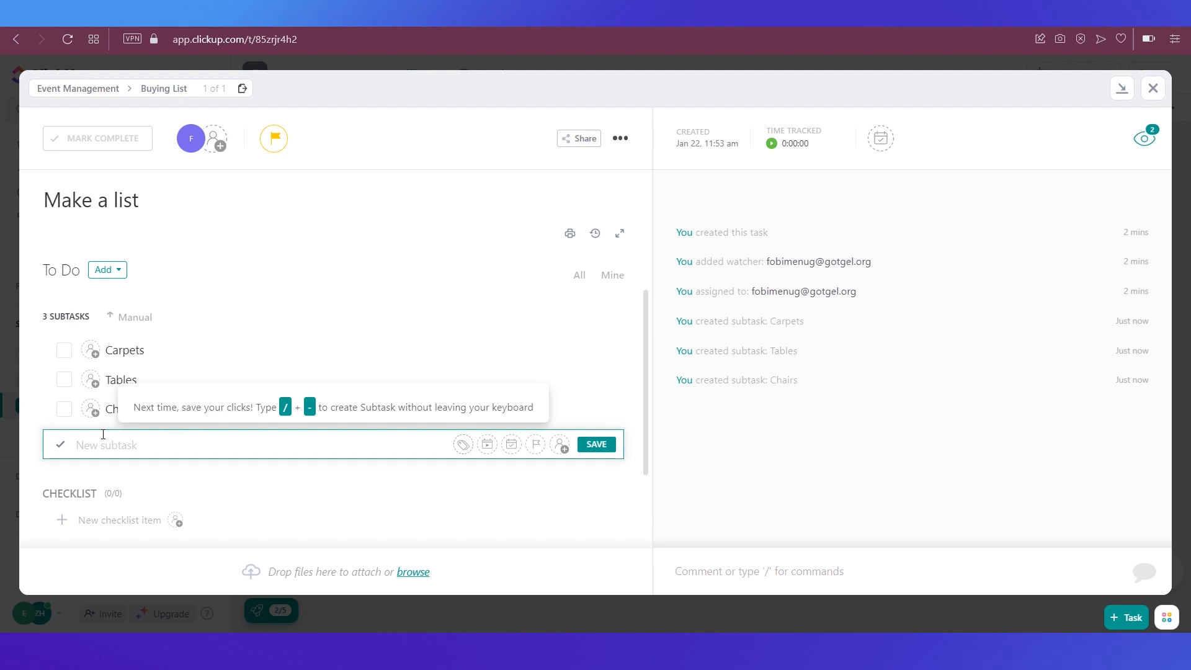
{"action": "scroll", "coordinate": [166, 481], "scroll_direction": "down", "scroll_amount": 3}
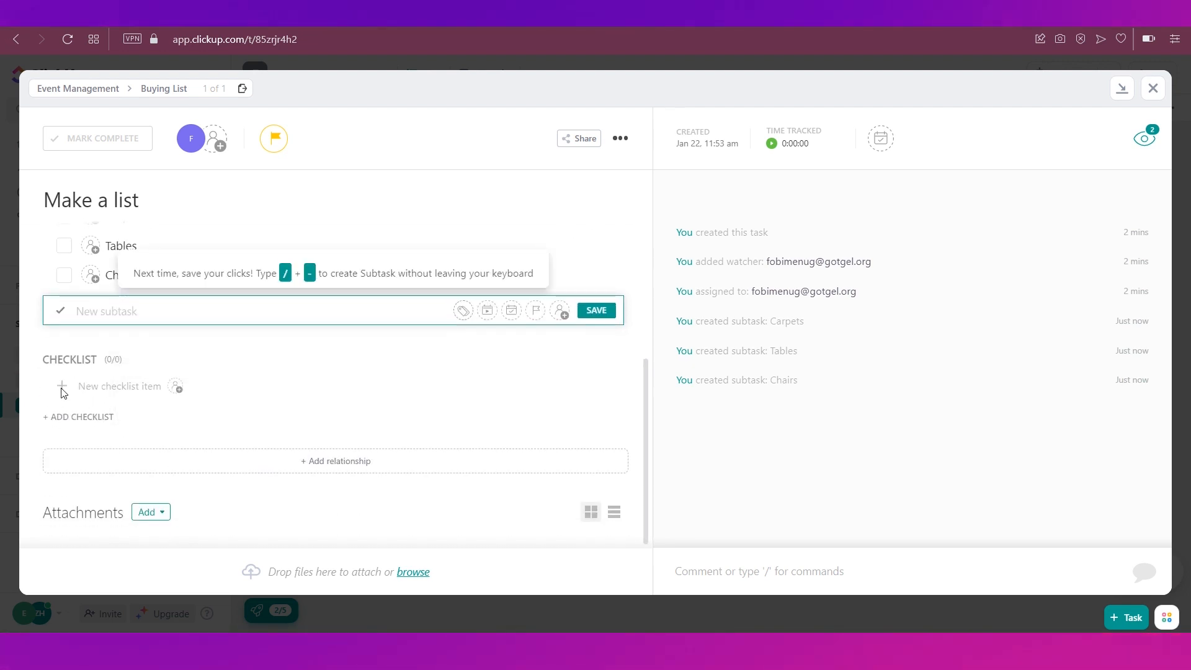
Step: Add three checklist items to Make a list: Carpets, Tables and Chairs
{"action": "left_click", "coordinate": [103, 385]}
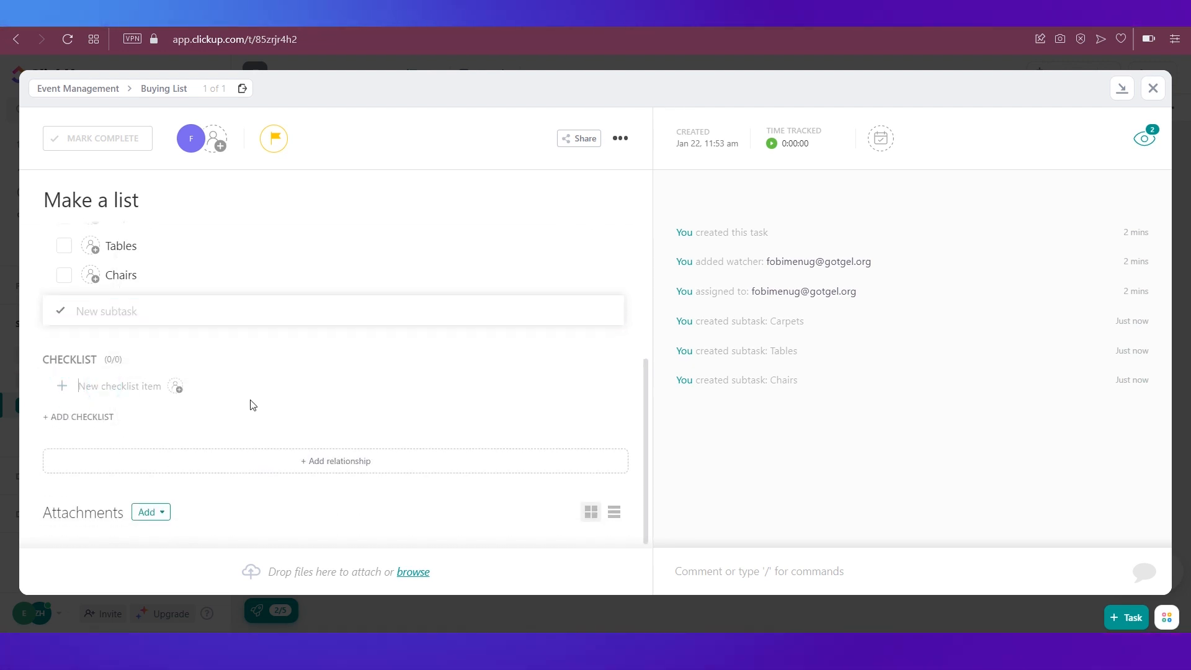
{"action": "type", "text": "Carp"}
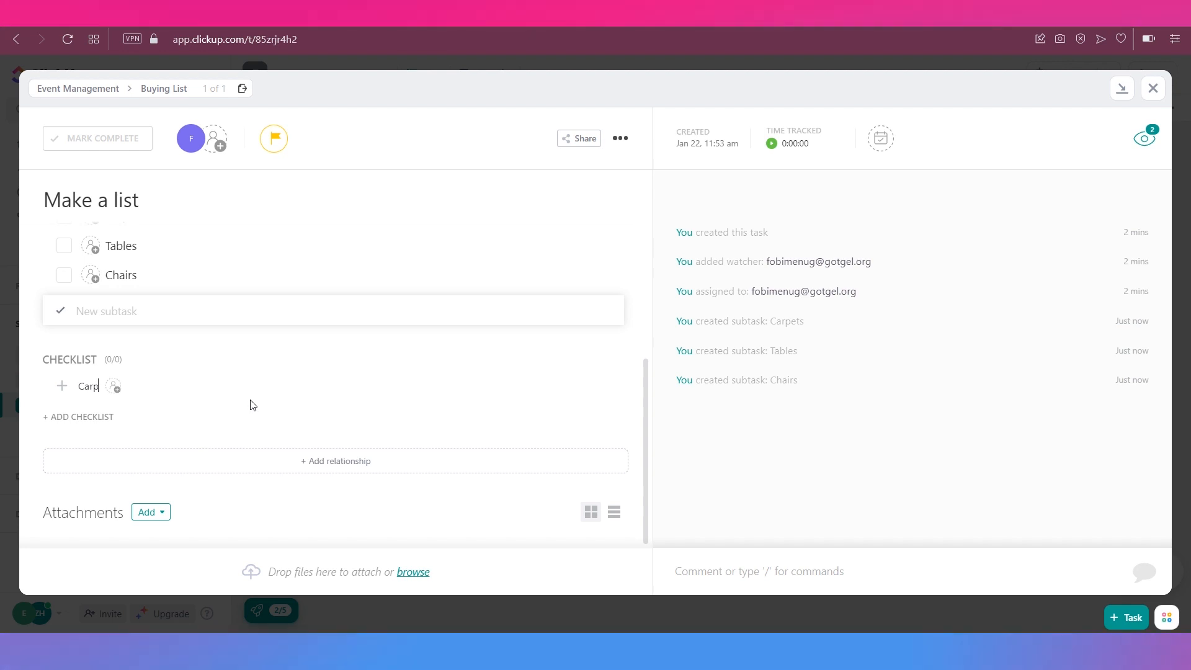
{"action": "type", "text": "ets"}
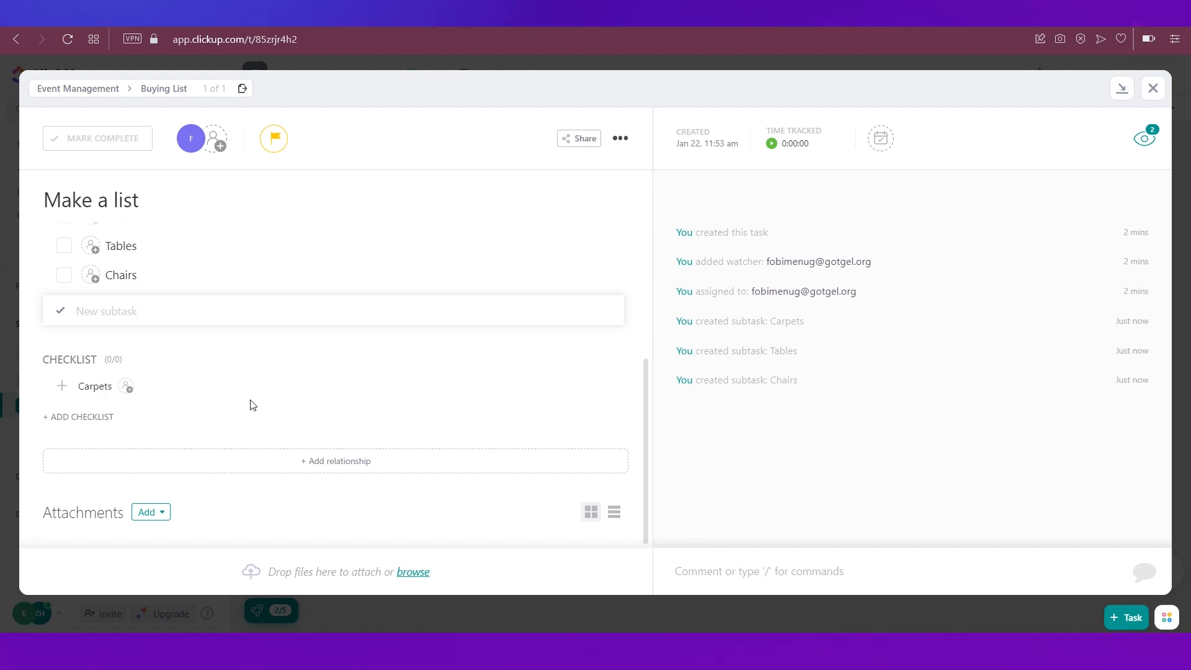
{"action": "key", "text": "Return"}
{"action": "type", "text": "Tables"}
{"action": "key", "text": "Return"}
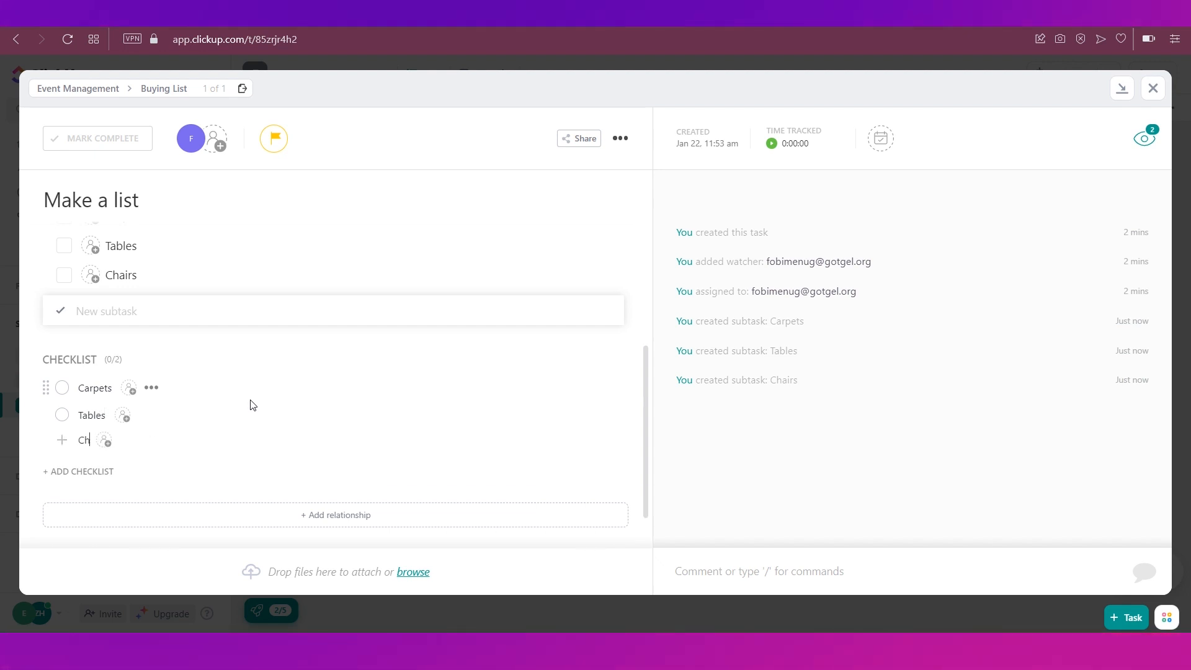
{"action": "key", "text": "Return"}
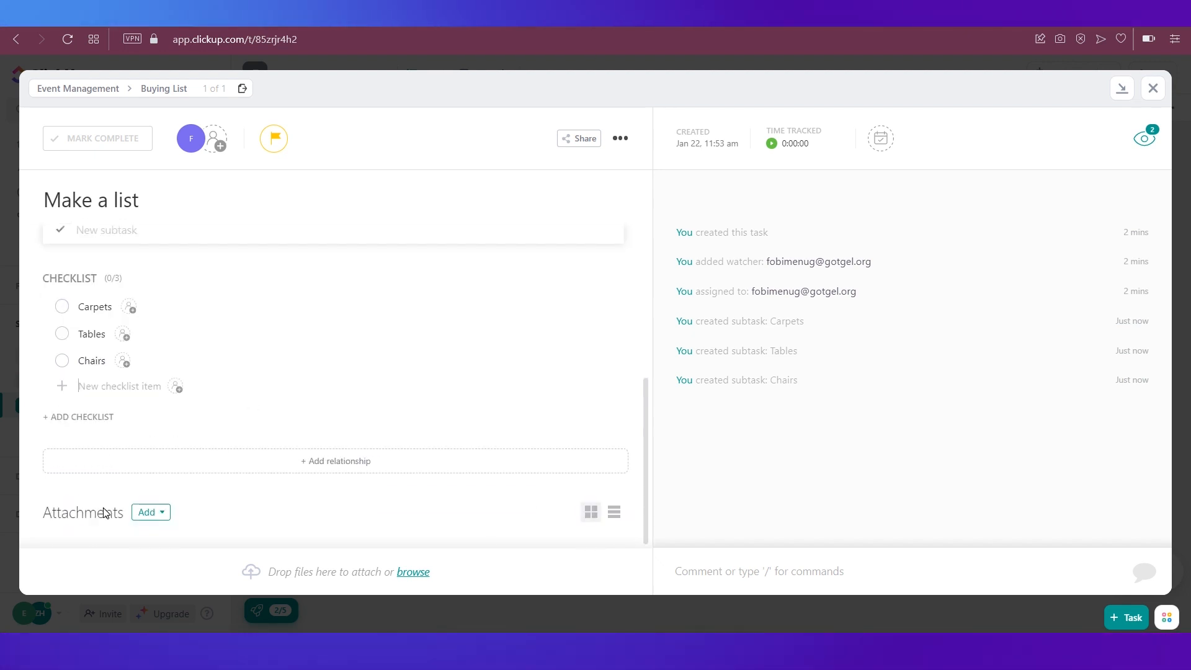
{"action": "left_click", "coordinate": [152, 514]}
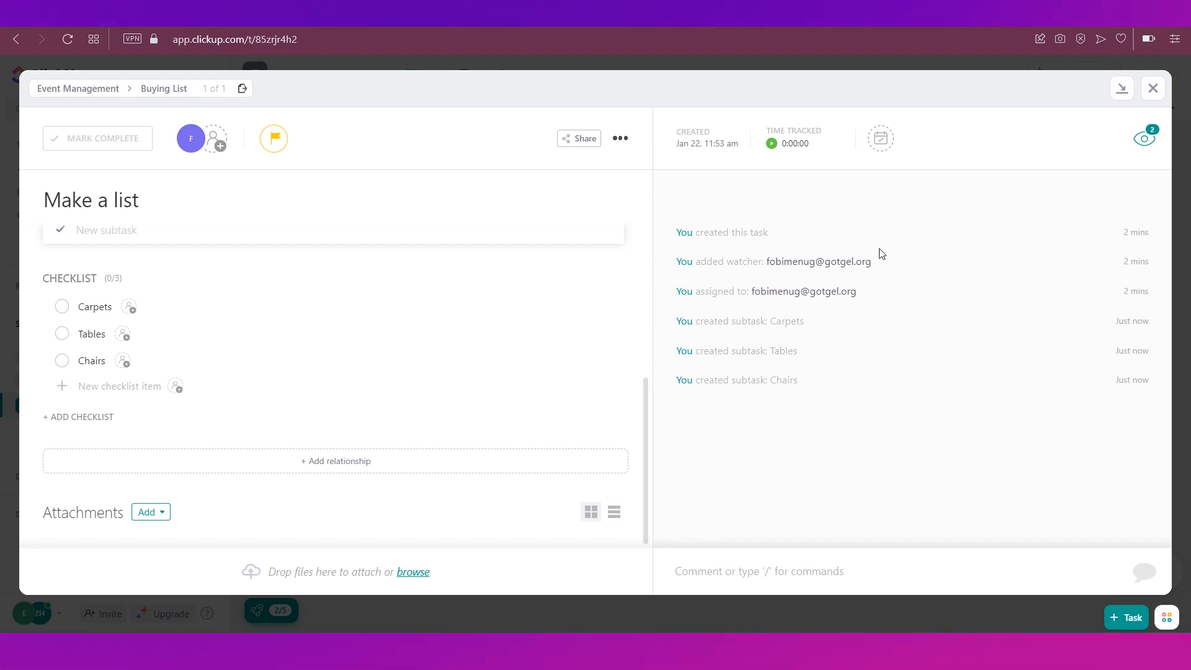
Step: Close the task, expand Make a list's subtasks, and drag them into order Chairs, Tables, Carpets
{"action": "left_click", "coordinate": [1153, 88]}
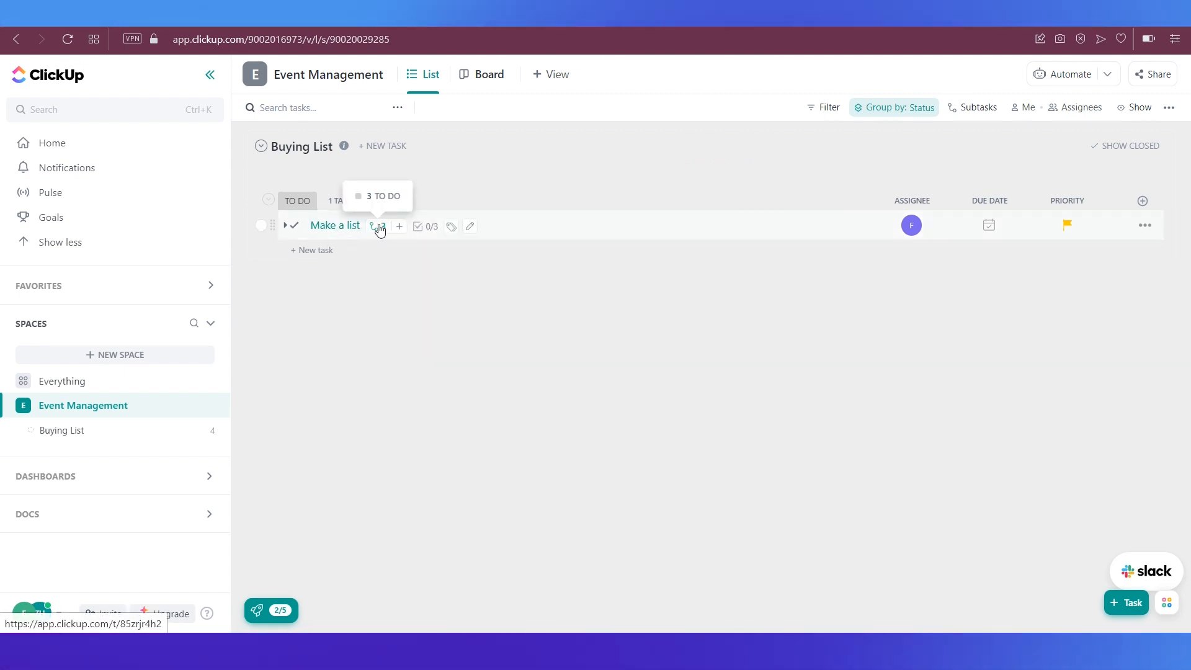
{"action": "left_click", "coordinate": [335, 227]}
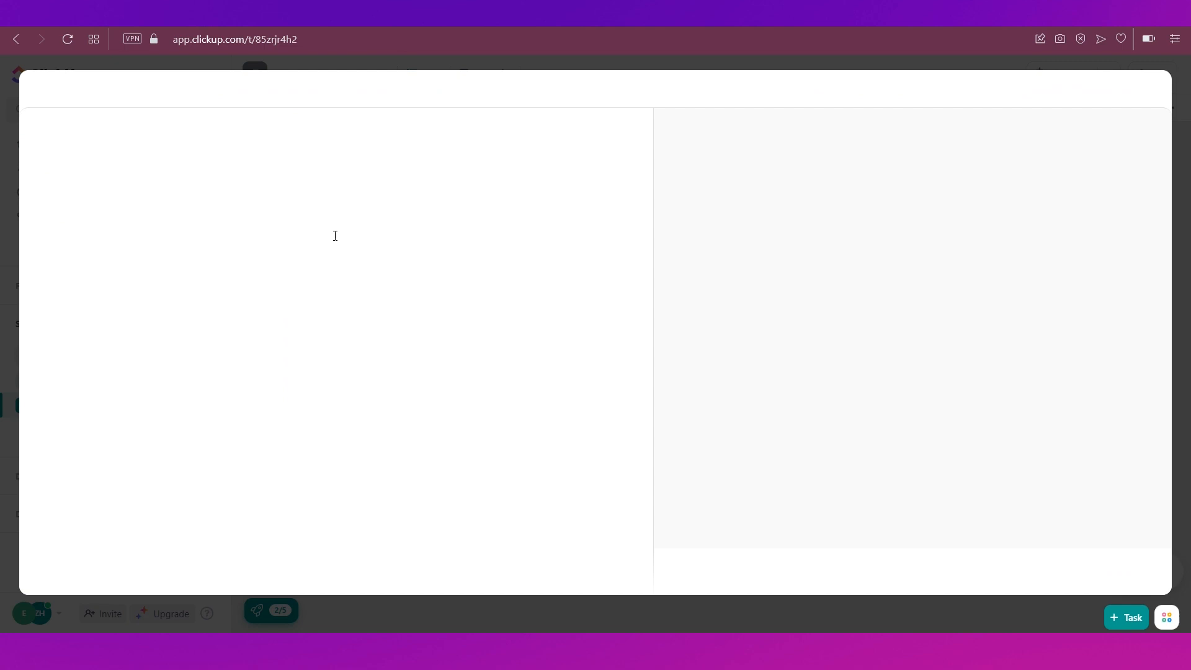
{"action": "left_click", "coordinate": [1145, 89]}
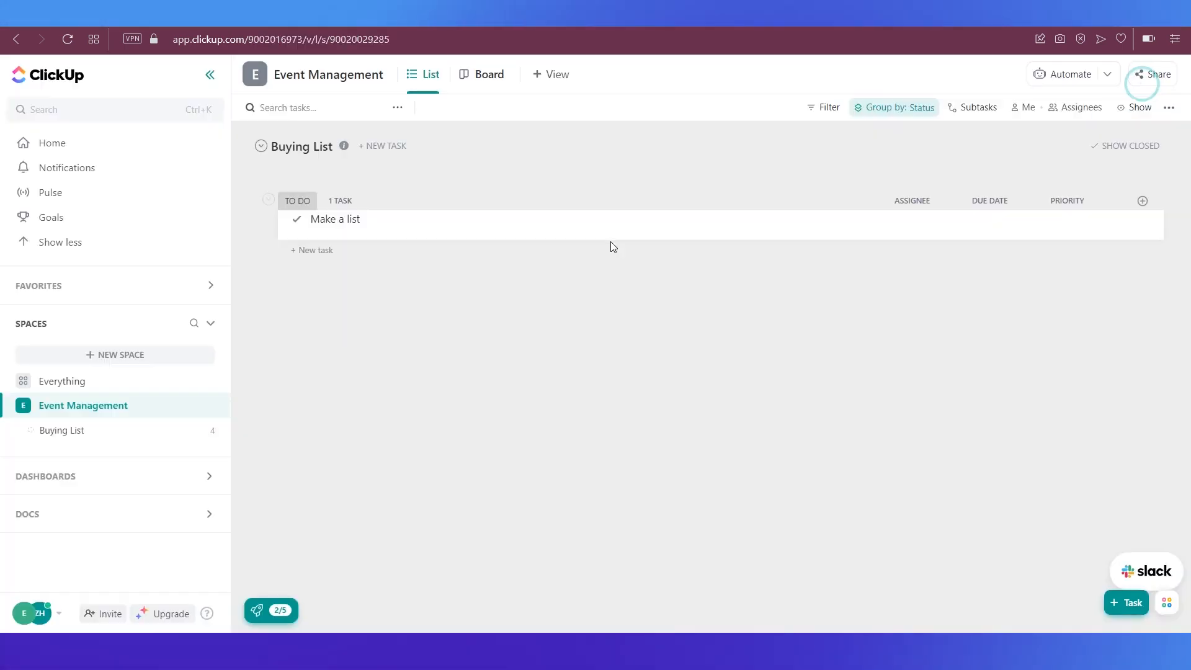
{"action": "left_click", "coordinate": [379, 227]}
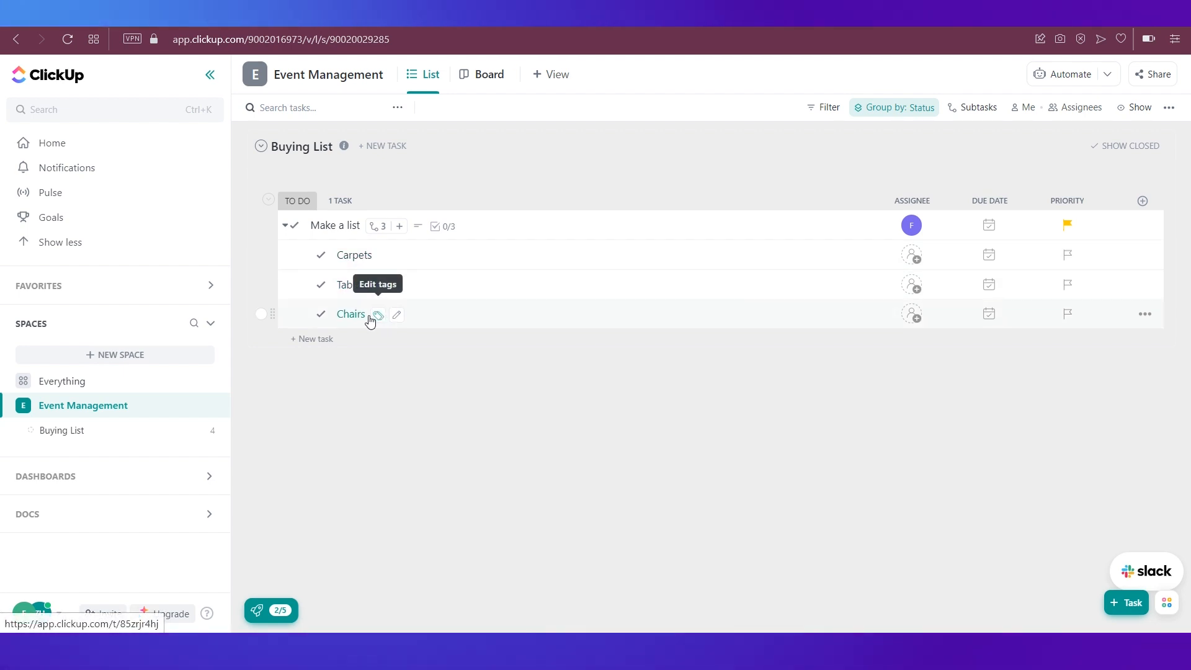
{"action": "left_click_drag", "start_coordinate": [354, 320], "coordinate": [366, 296]}
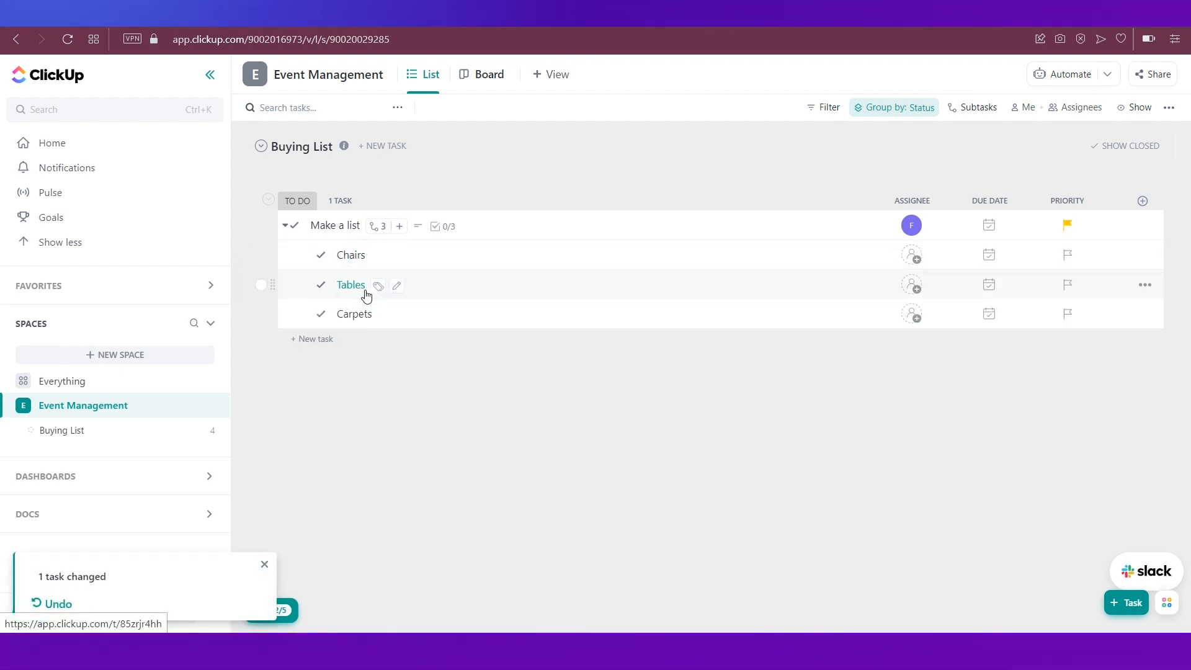